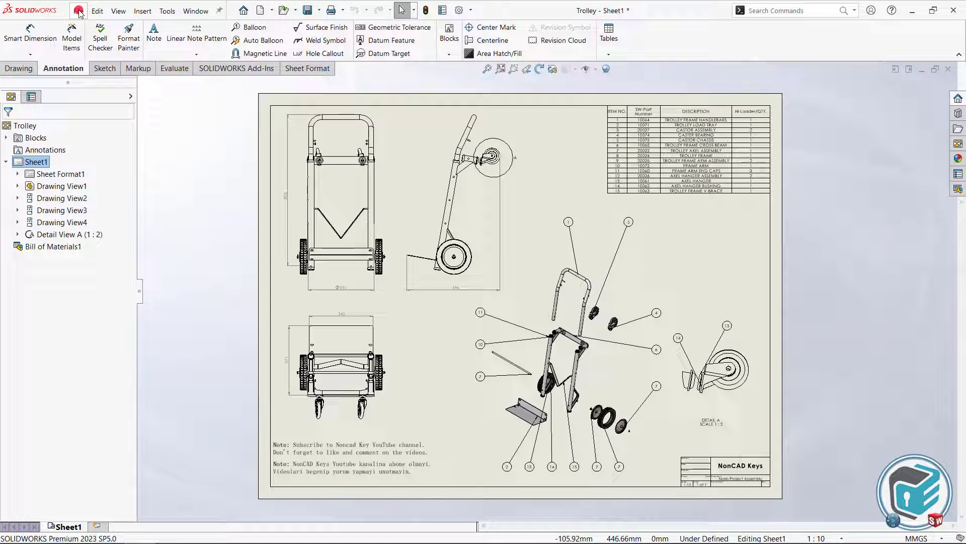
Step: Export the Trolley drawing as Trolley.DWG and locate it in the DWG SAVE folder
{"action": "left_click", "coordinate": [79, 11]}
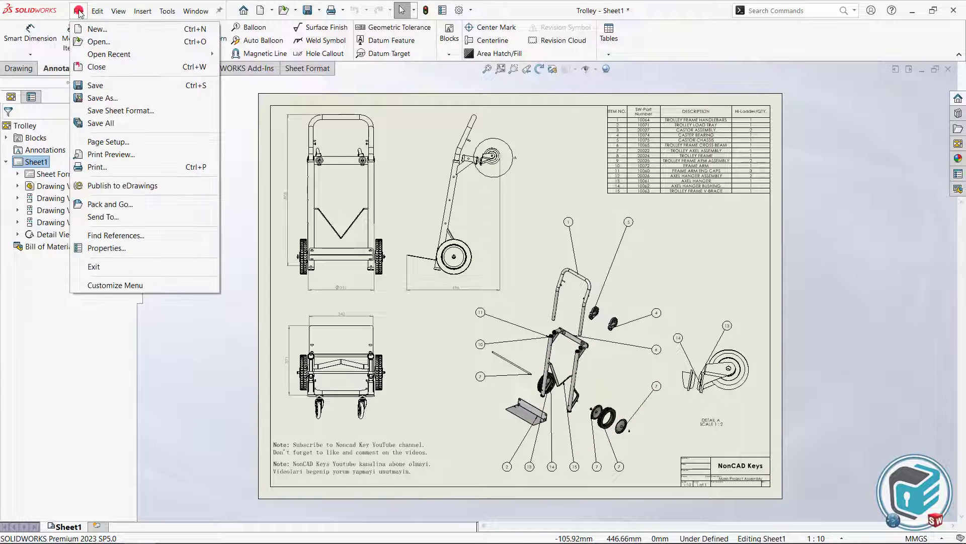
{"action": "left_click", "coordinate": [104, 98]}
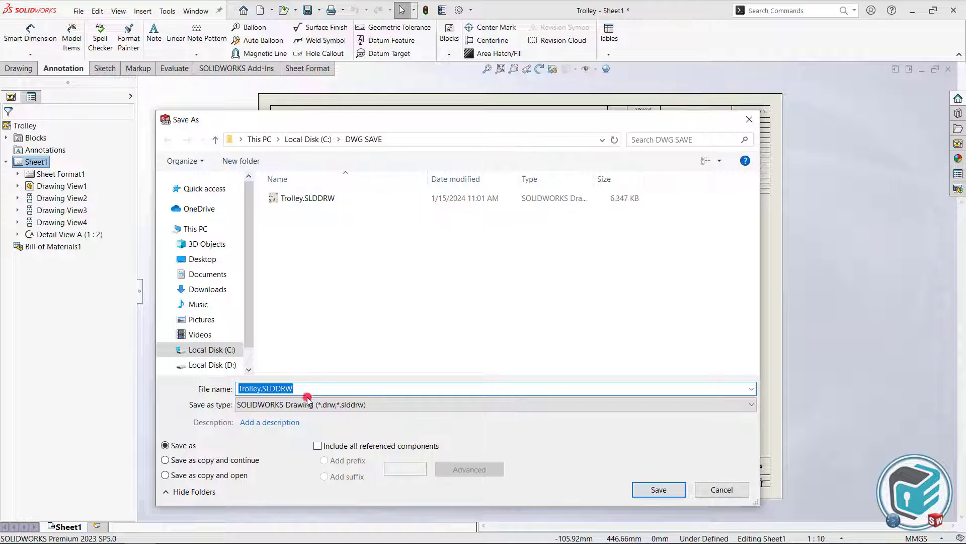
{"action": "left_click", "coordinate": [302, 405]}
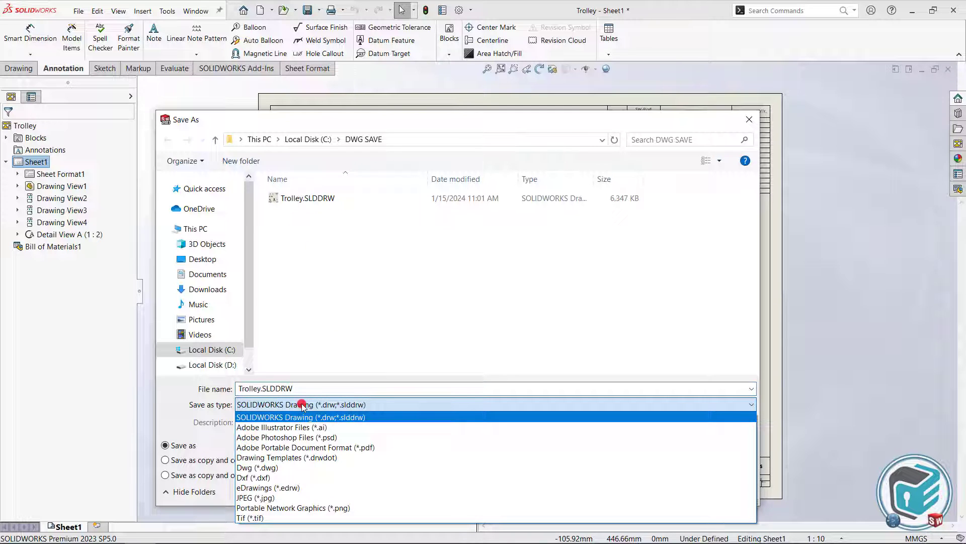
{"action": "left_click", "coordinate": [267, 467]}
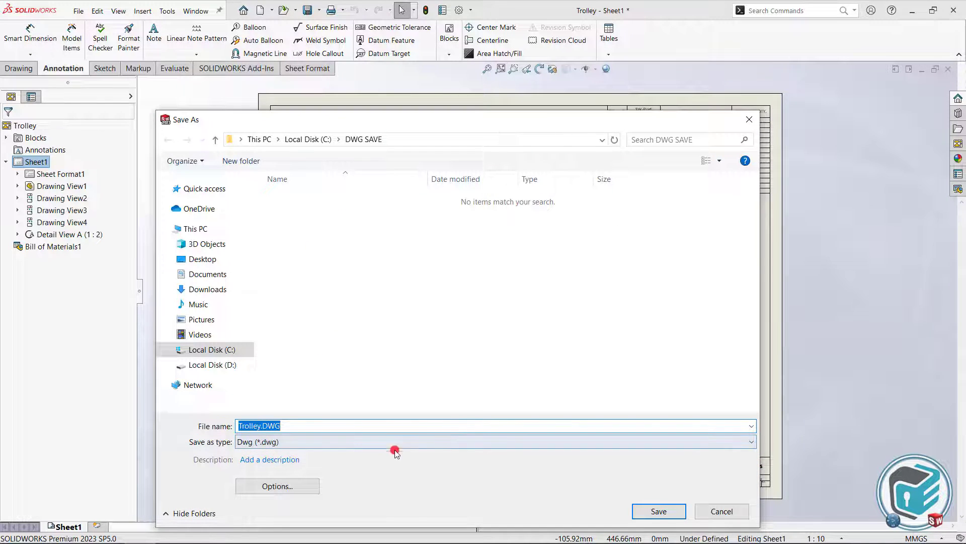
{"action": "left_click", "coordinate": [659, 511]}
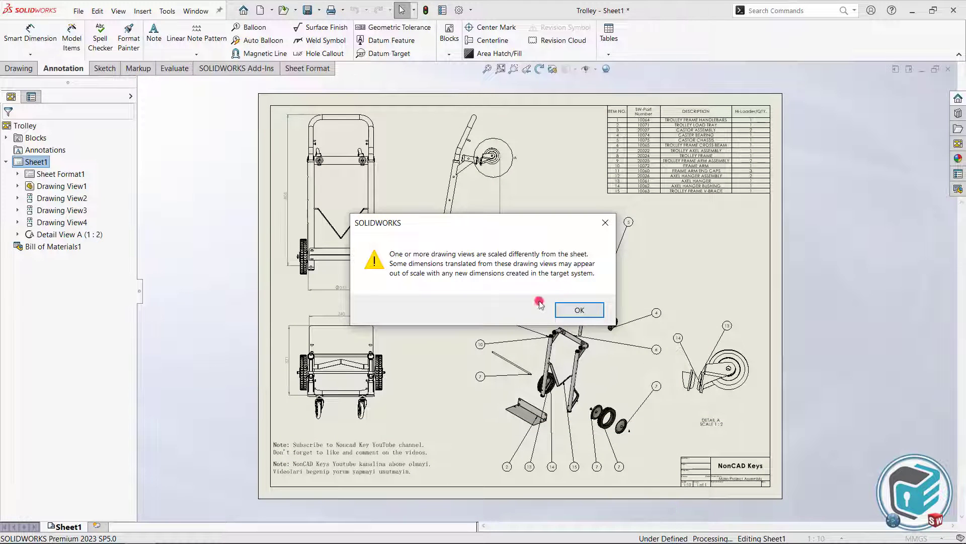
{"action": "left_click", "coordinate": [579, 309]}
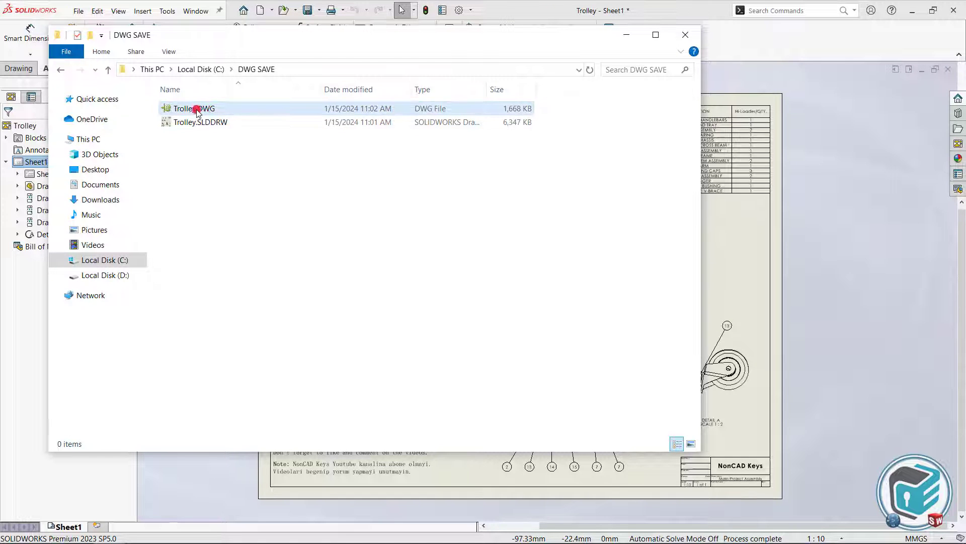
{"action": "left_click", "coordinate": [197, 111]}
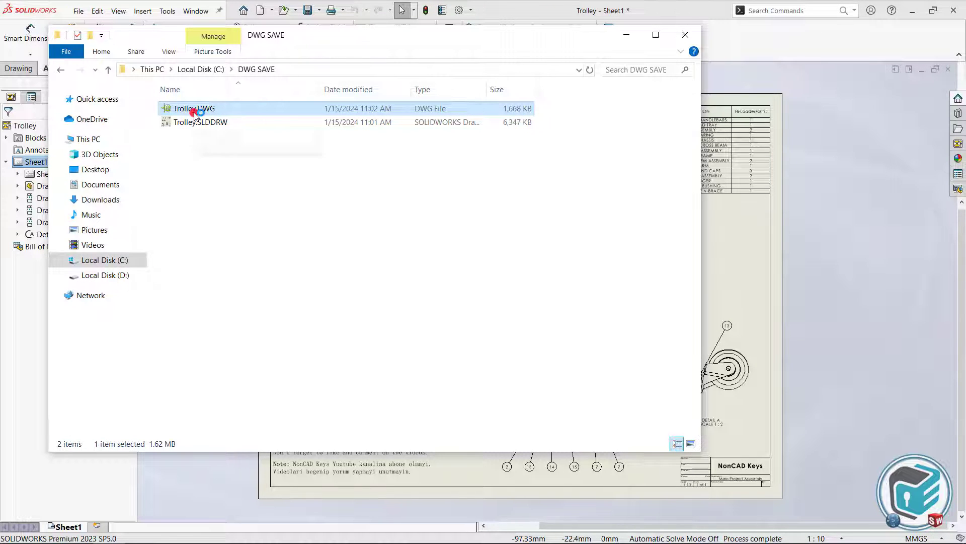
Step: Check Trolley.DWG's views and parts list in eDrawings Pro, then return to SOLIDWORKS
{"action": "double_click", "coordinate": [195, 111]}
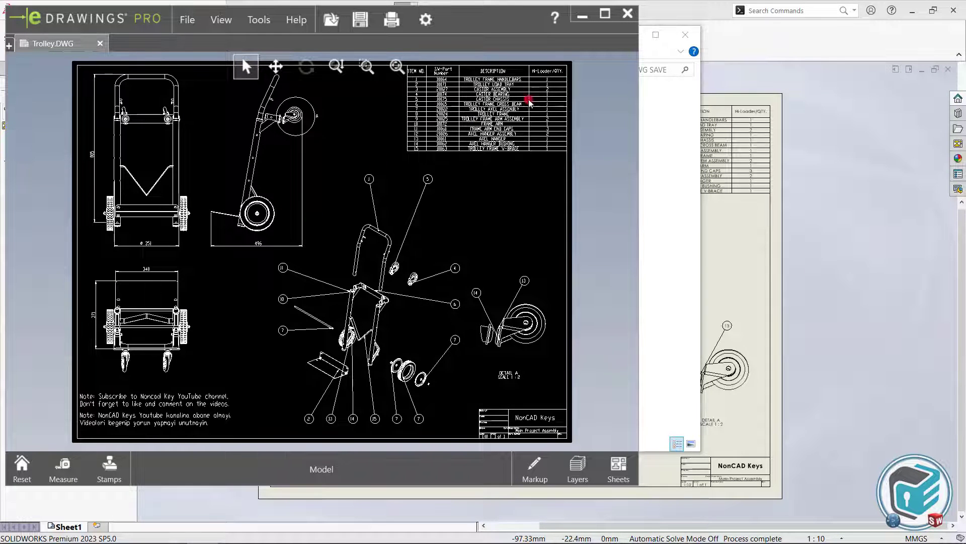
{"action": "left_click", "coordinate": [628, 15]}
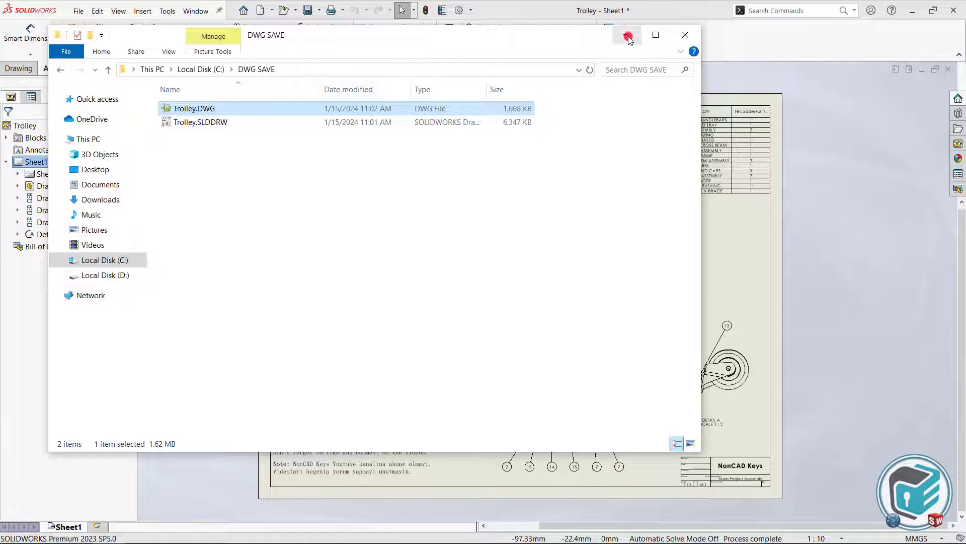
{"action": "left_click", "coordinate": [627, 35]}
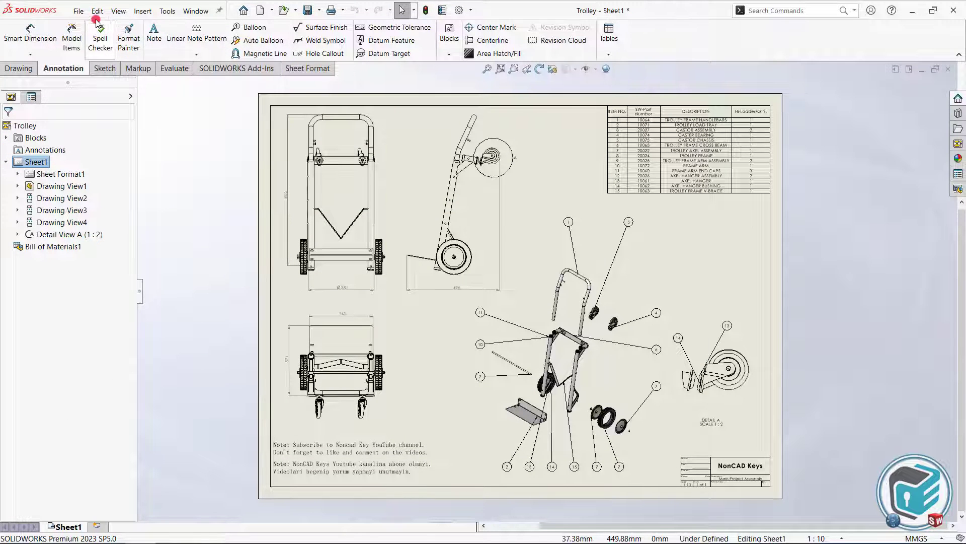
Step: Start a DWG Save As with Custom Map Enable turned on in the export options
{"action": "left_click", "coordinate": [78, 11]}
{"action": "left_click", "coordinate": [102, 98]}
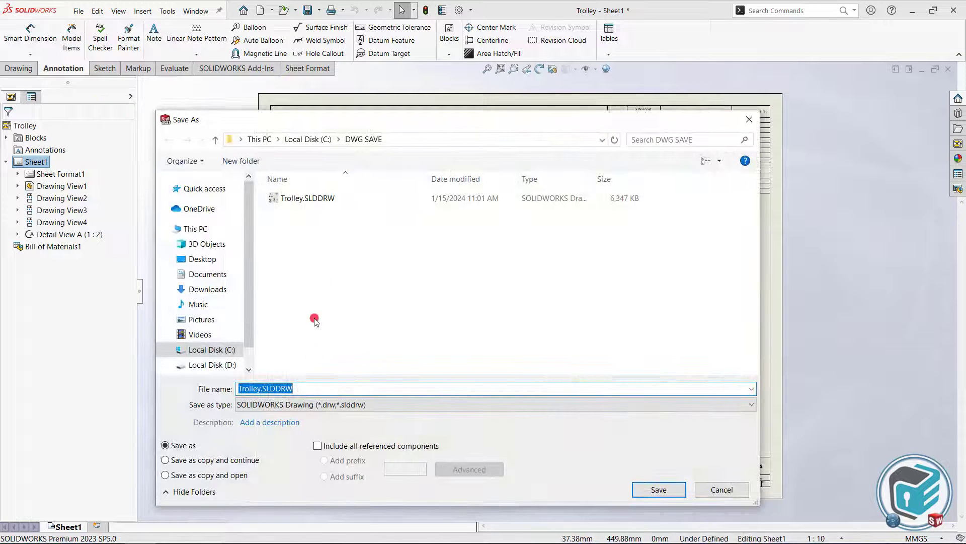
{"action": "left_click", "coordinate": [304, 404]}
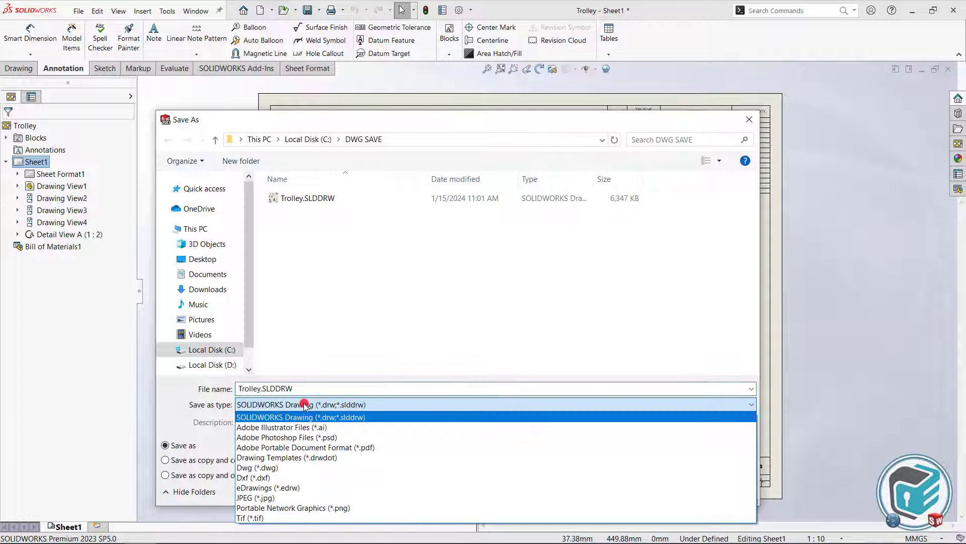
{"action": "left_click", "coordinate": [271, 467]}
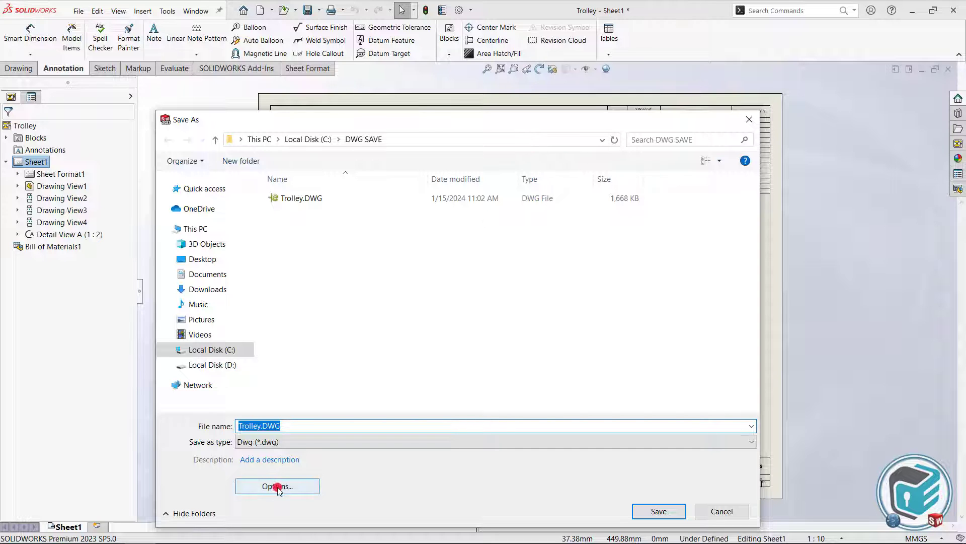
{"action": "left_click", "coordinate": [275, 487]}
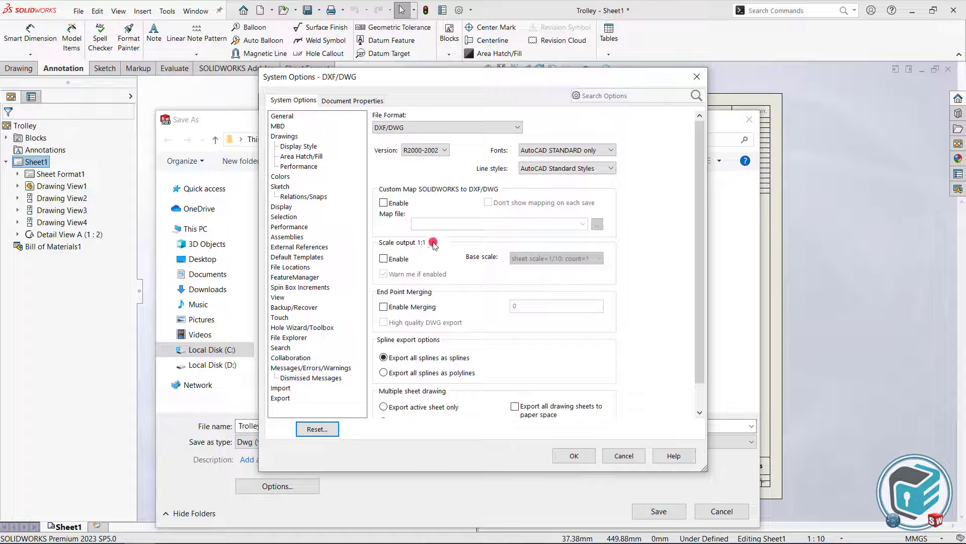
{"action": "left_click", "coordinate": [385, 203]}
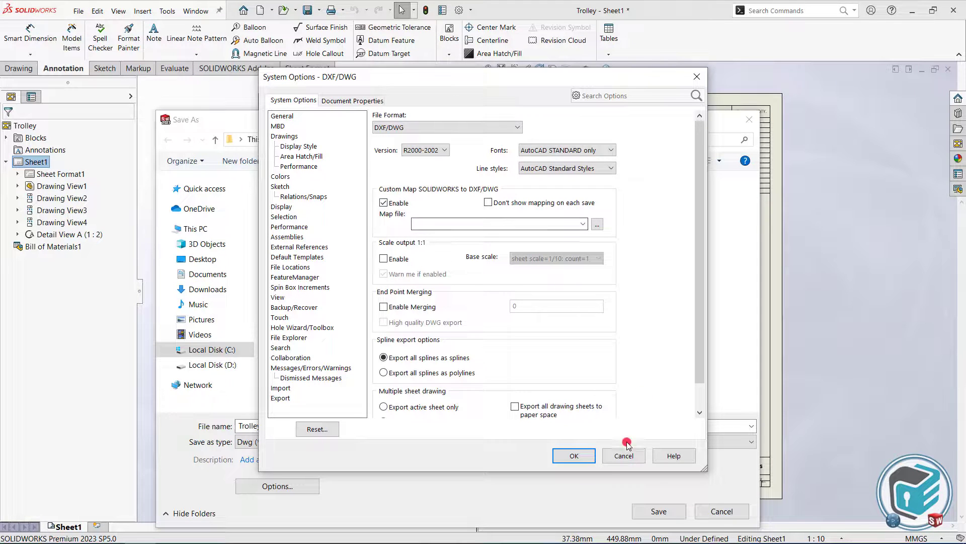
{"action": "left_click", "coordinate": [574, 456]}
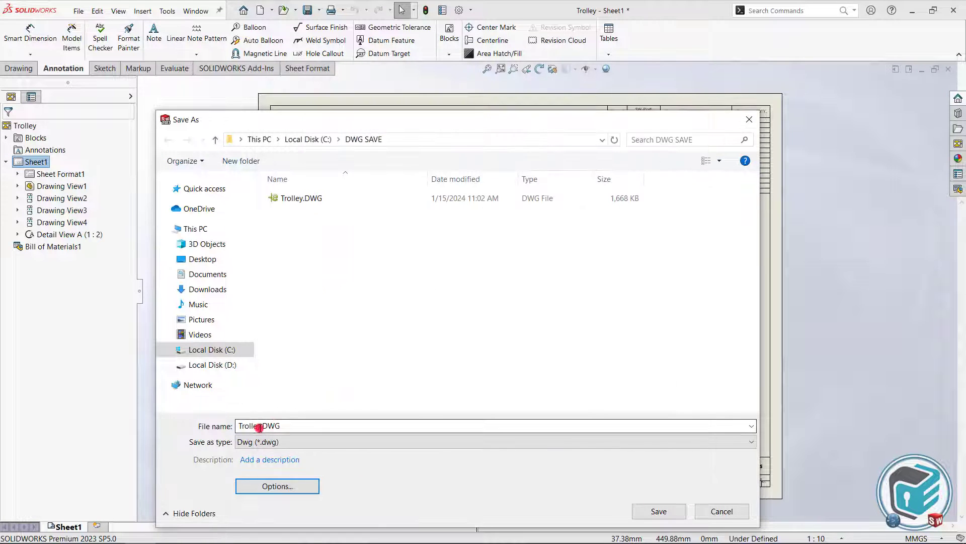
Step: Name the file Trolley_Custom Map.DWG, save it, and accept the scale warning
{"action": "double_click", "coordinate": [260, 425]}
{"action": "left_click", "coordinate": [259, 426]}
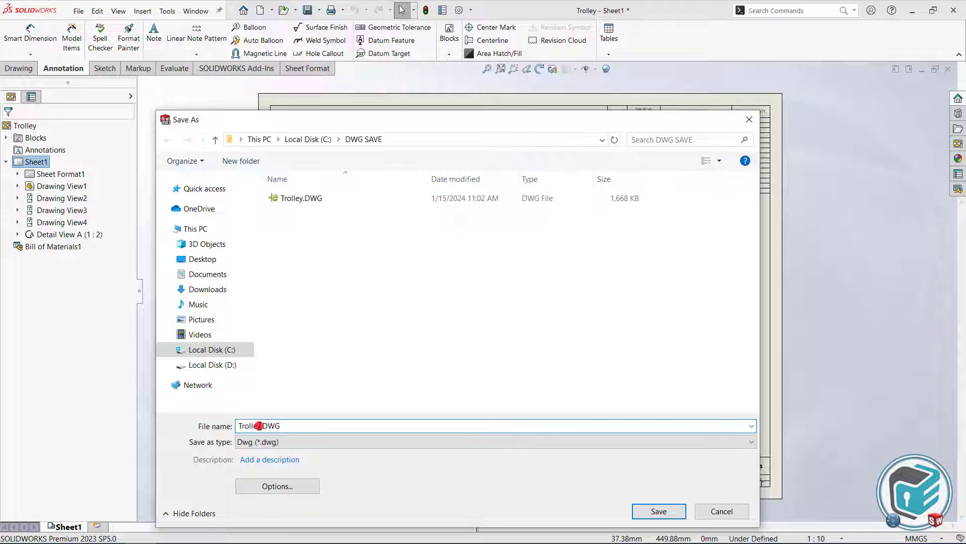
{"action": "type", "text": "C"}
{"action": "key", "text": "Caps_Lock"}
{"action": "type", "text": "u"}
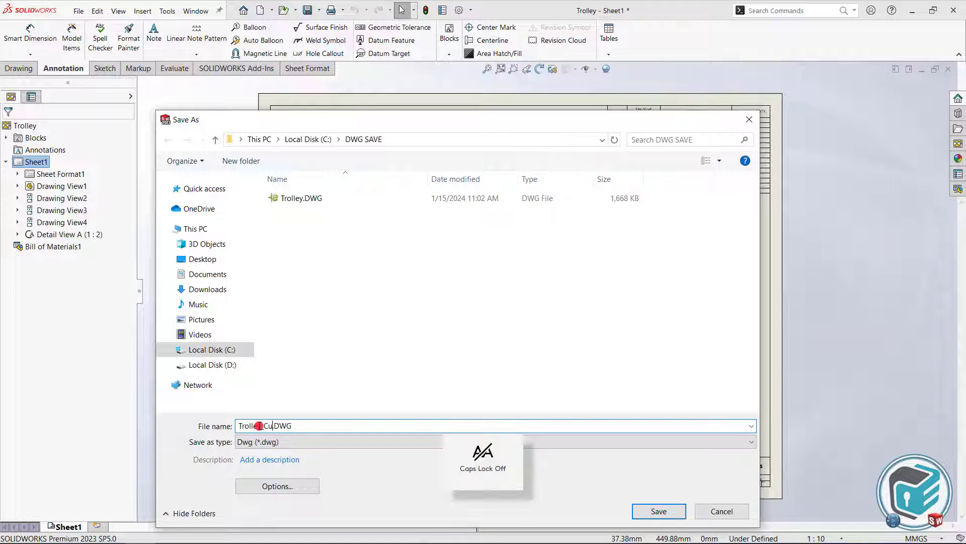
{"action": "type", "text": "M"}
{"action": "key", "text": "Caps_Lock"}
{"action": "type", "text": "ap"}
{"action": "left_click", "coordinate": [659, 511]}
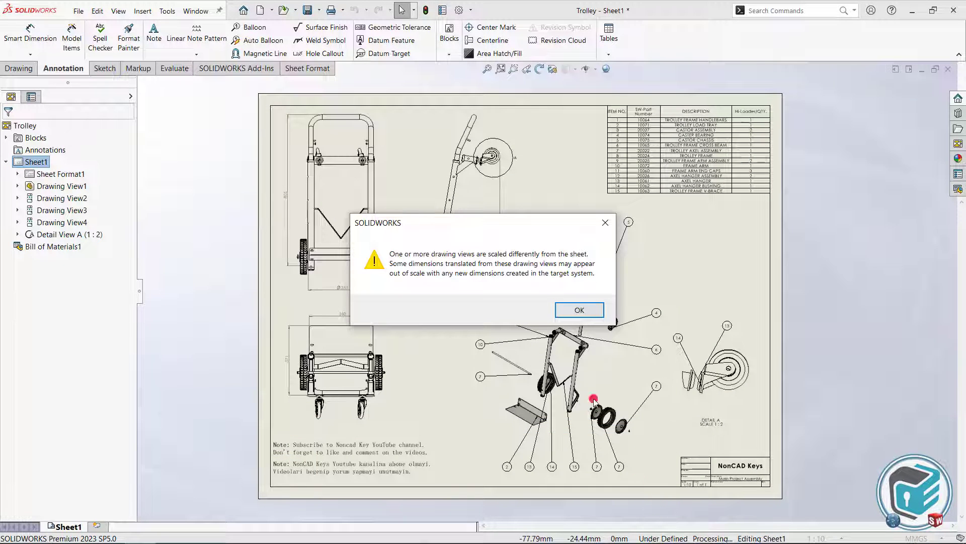
{"action": "left_click", "coordinate": [583, 310]}
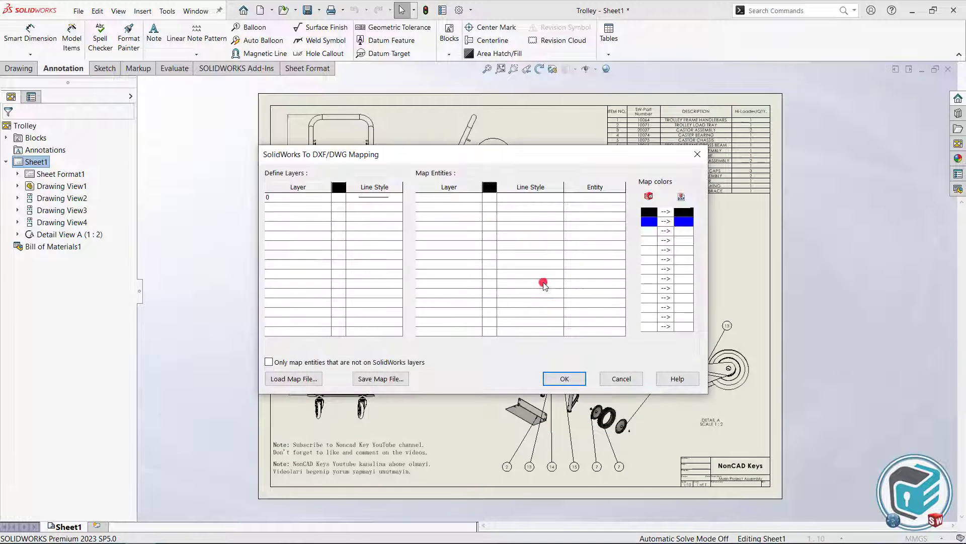
Step: Define export layers named Geometry and Note in the mapping list
{"action": "left_click", "coordinate": [280, 208]}
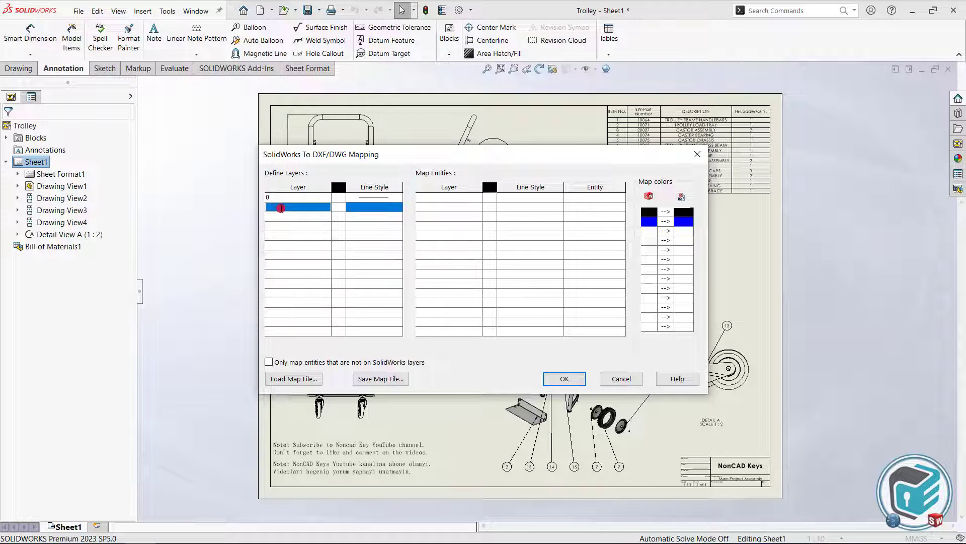
{"action": "key", "text": "Caps_Lock"}
{"action": "type", "text": "G"}
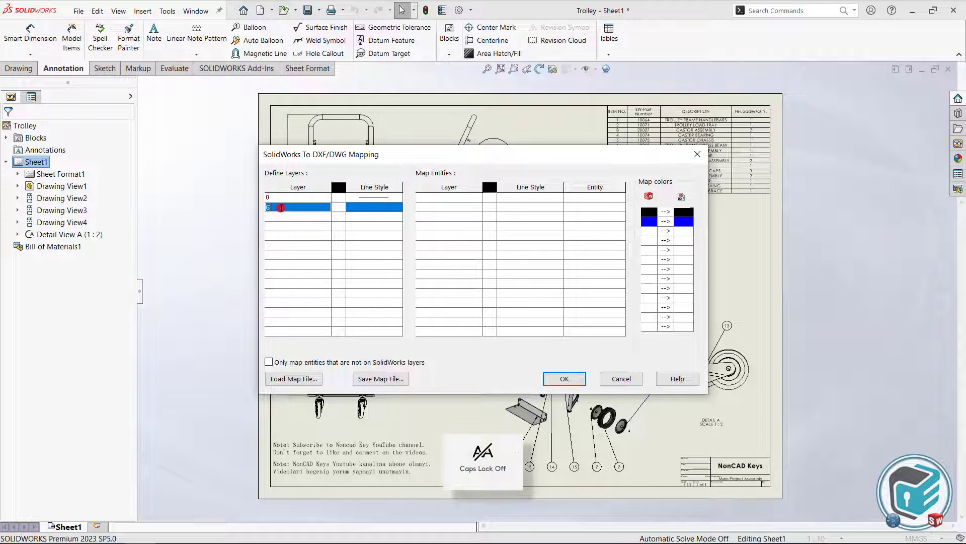
{"action": "type", "text": "eometry"}
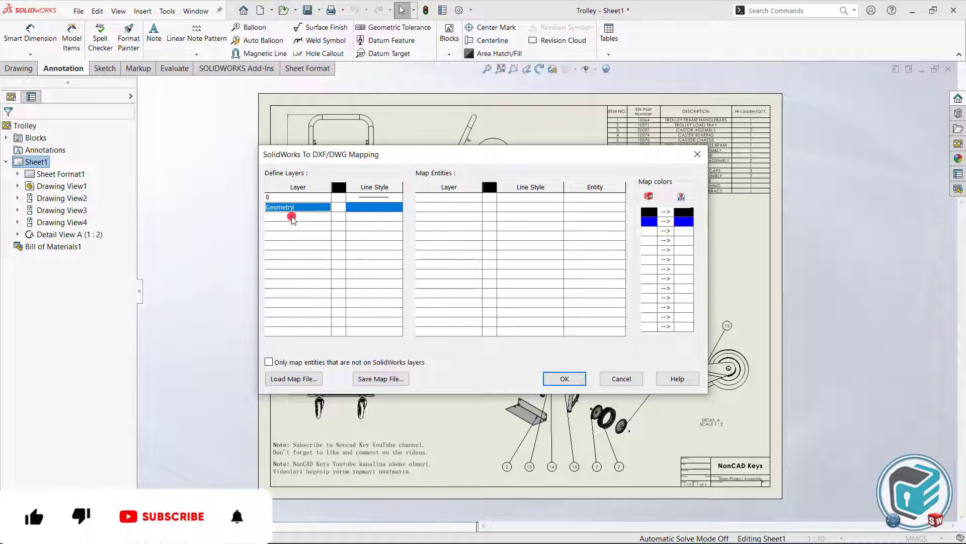
{"action": "left_click", "coordinate": [292, 216]}
{"action": "key", "text": "Caps_Lock"}
{"action": "type", "text": "N"}
{"action": "key", "text": "Caps_Lock"}
{"action": "type", "text": "ote"}
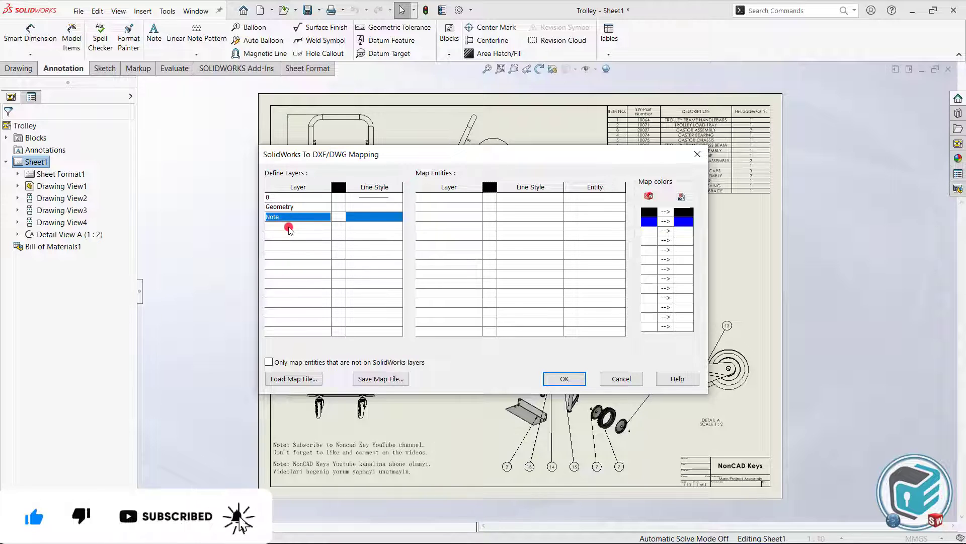
Step: Add the Dimesion and Hide Line layers to the defined layers
{"action": "left_click", "coordinate": [289, 226]}
{"action": "key", "text": "Caps_Lock"}
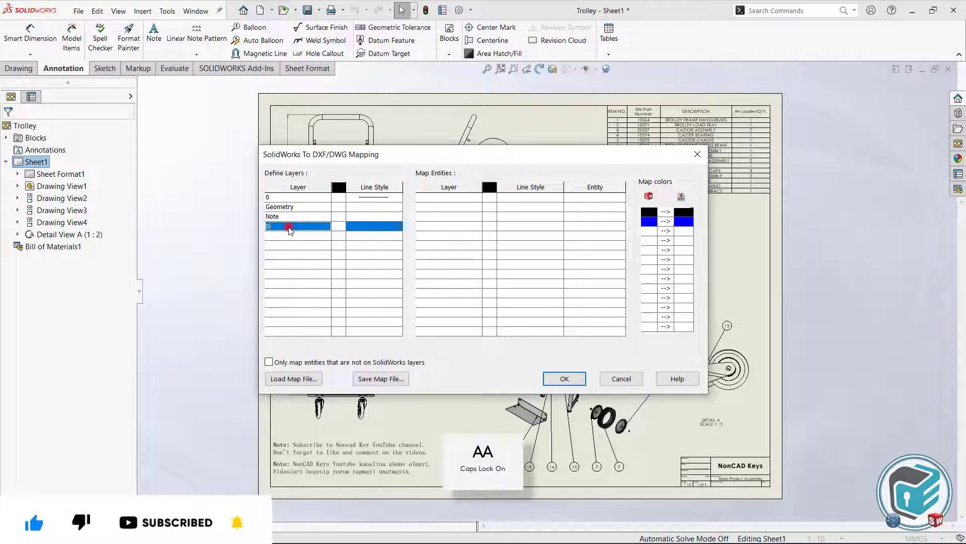
{"action": "type", "text": "D"}
{"action": "key", "text": "Caps_Lock"}
{"action": "type", "text": "imesion"}
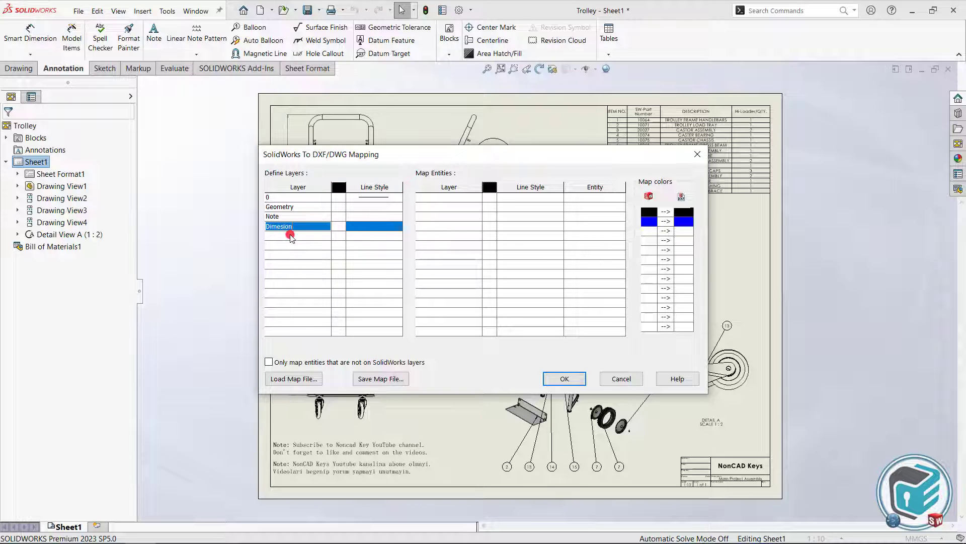
{"action": "left_click", "coordinate": [290, 235]}
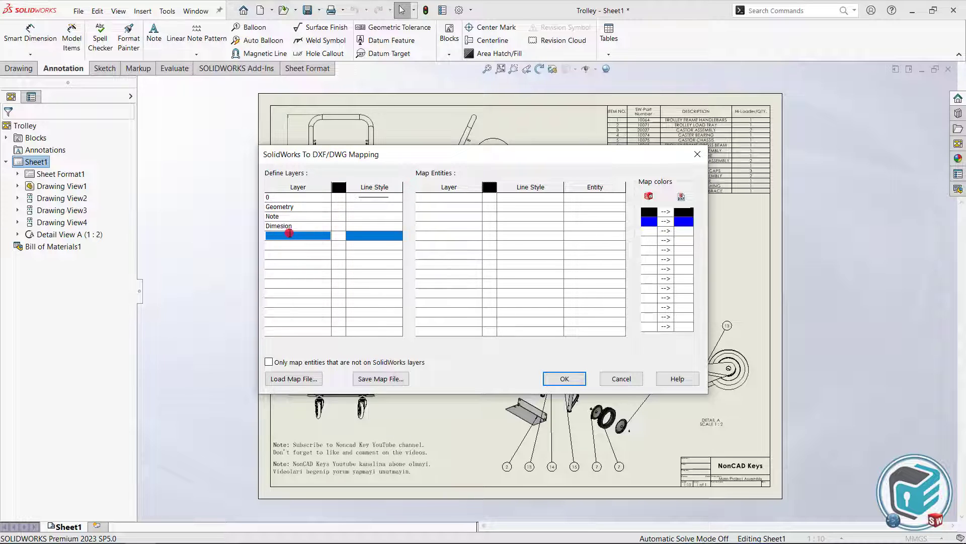
{"action": "key", "text": "Caps_Lock"}
{"action": "type", "text": "Hide "}
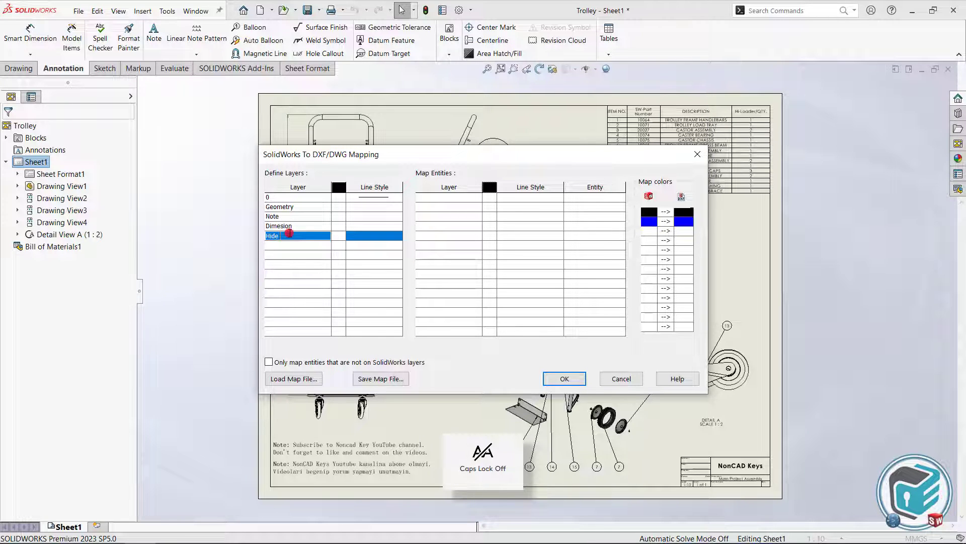
{"action": "type", "text": "Line"}
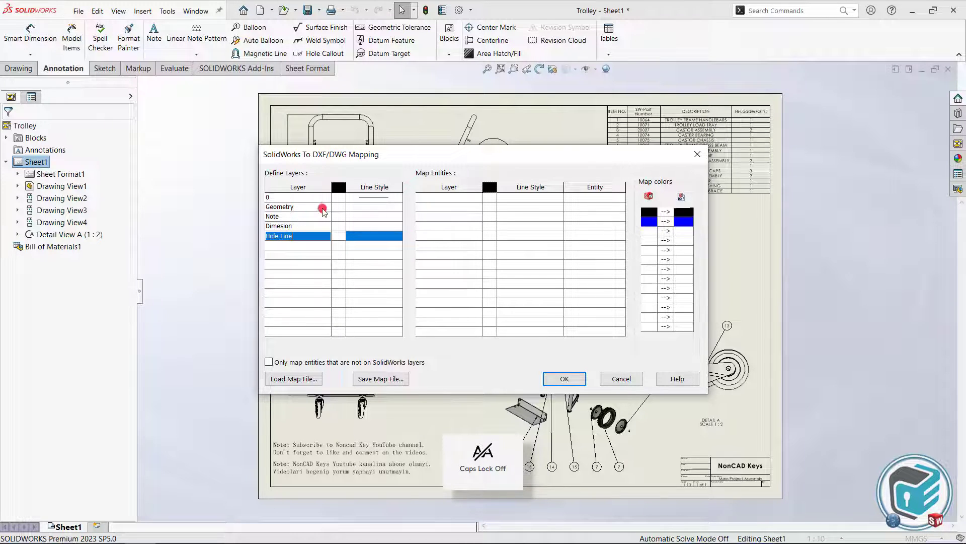
Step: Make the Geometry layer cyan with a solid line style
{"action": "left_click", "coordinate": [339, 206]}
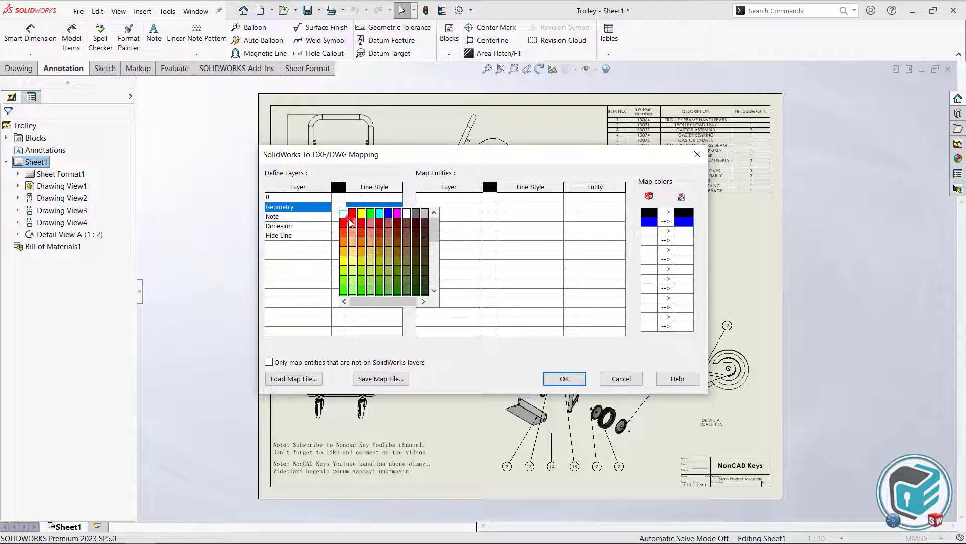
{"action": "left_click_drag", "start_coordinate": [436, 231], "coordinate": [434, 258]}
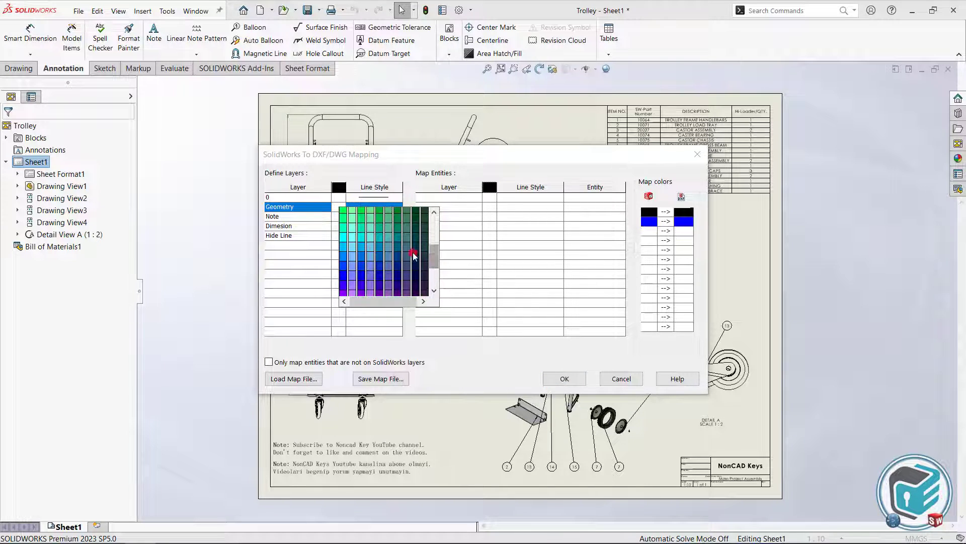
{"action": "left_click", "coordinate": [343, 240]}
{"action": "left_click", "coordinate": [384, 206]}
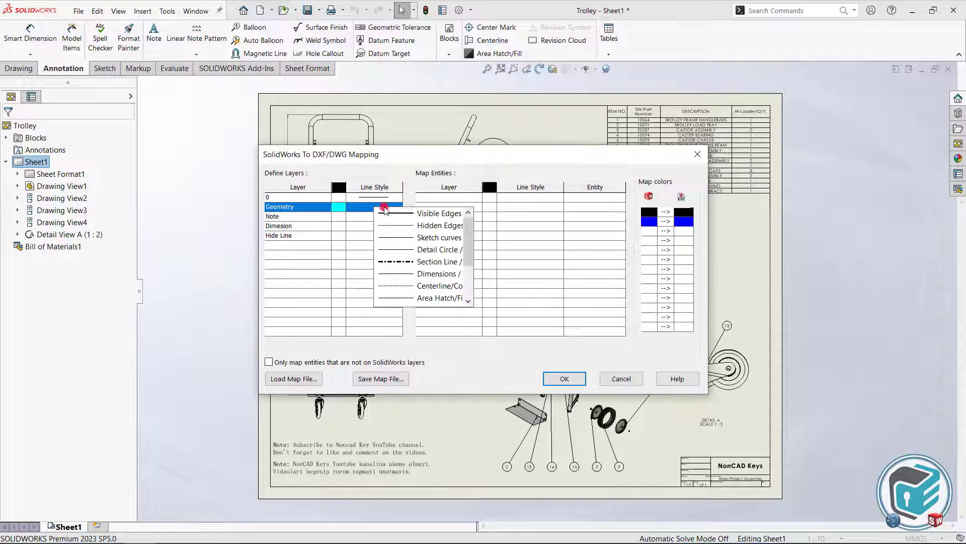
{"action": "left_click", "coordinate": [410, 213]}
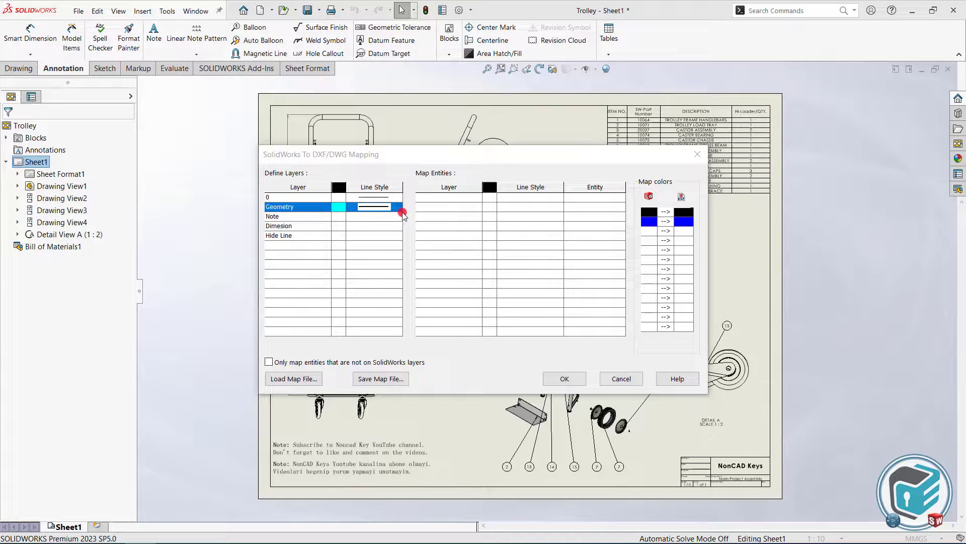
Step: Make the Note layer red with the Visible Edges line style
{"action": "left_click", "coordinate": [339, 217]}
{"action": "left_click_drag", "start_coordinate": [434, 259], "coordinate": [434, 288]}
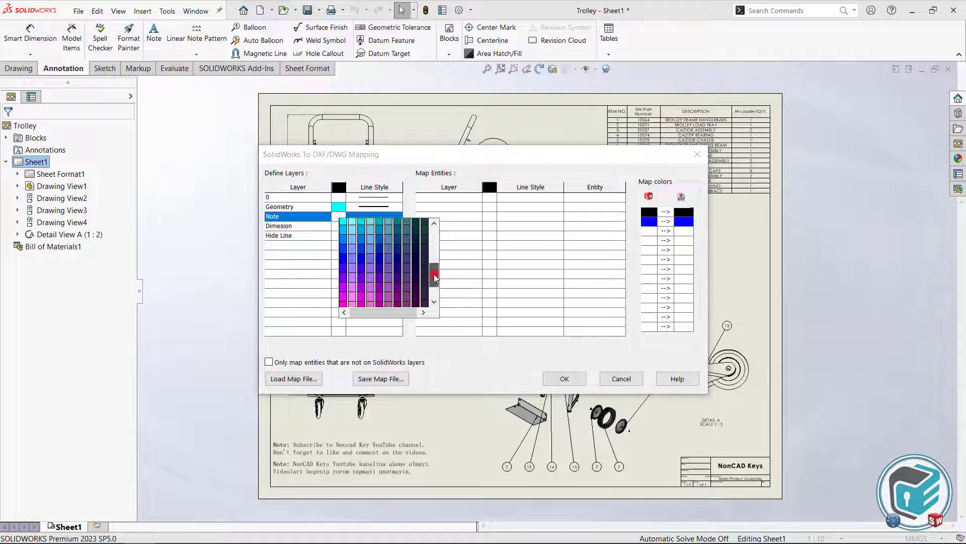
{"action": "left_click", "coordinate": [354, 295]}
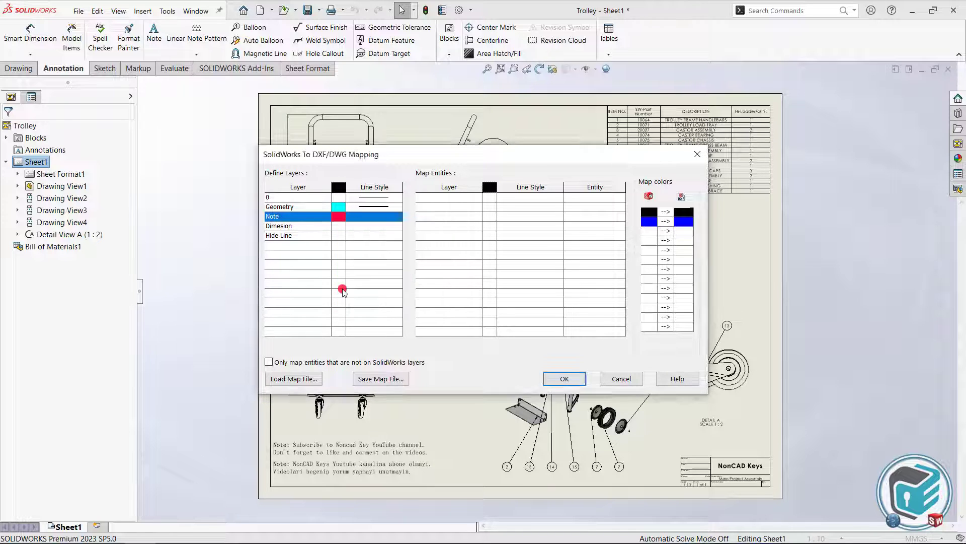
{"action": "left_click", "coordinate": [380, 217]}
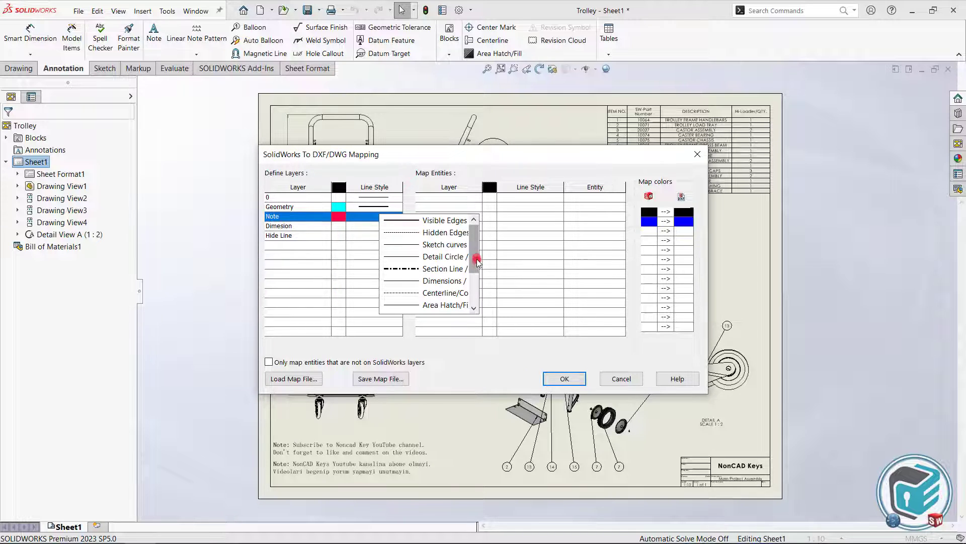
{"action": "mouse_move", "coordinate": [475, 258]}
{"action": "left_mouse_down"}
{"action": "mouse_move", "coordinate": [477, 291]}
{"action": "mouse_move", "coordinate": [479, 256]}
{"action": "left_mouse_up"}
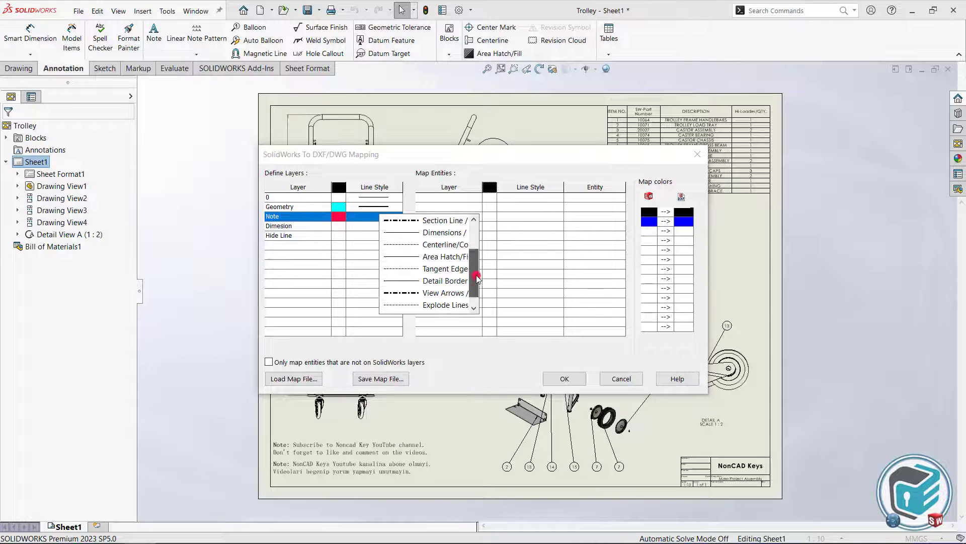
{"action": "left_click", "coordinate": [411, 222]}
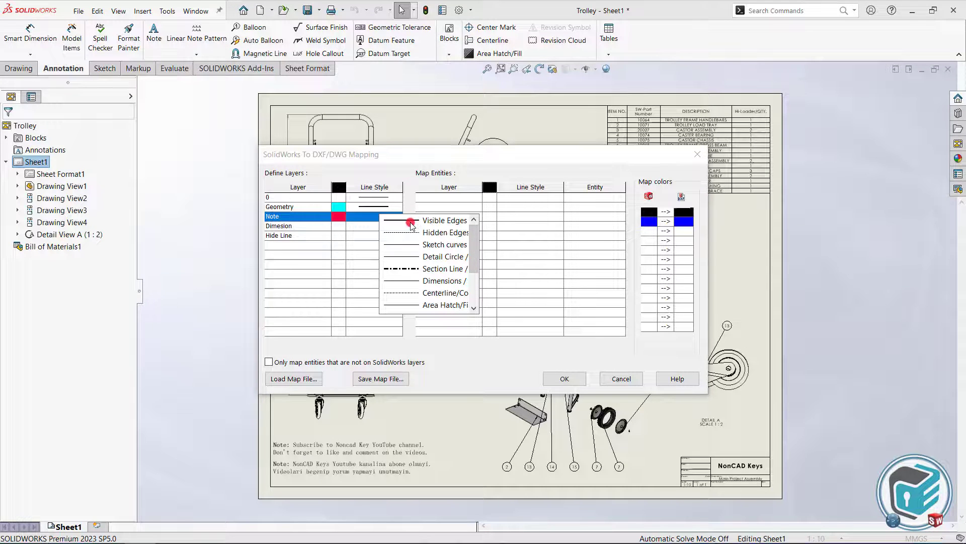
{"action": "left_click", "coordinate": [339, 233]}
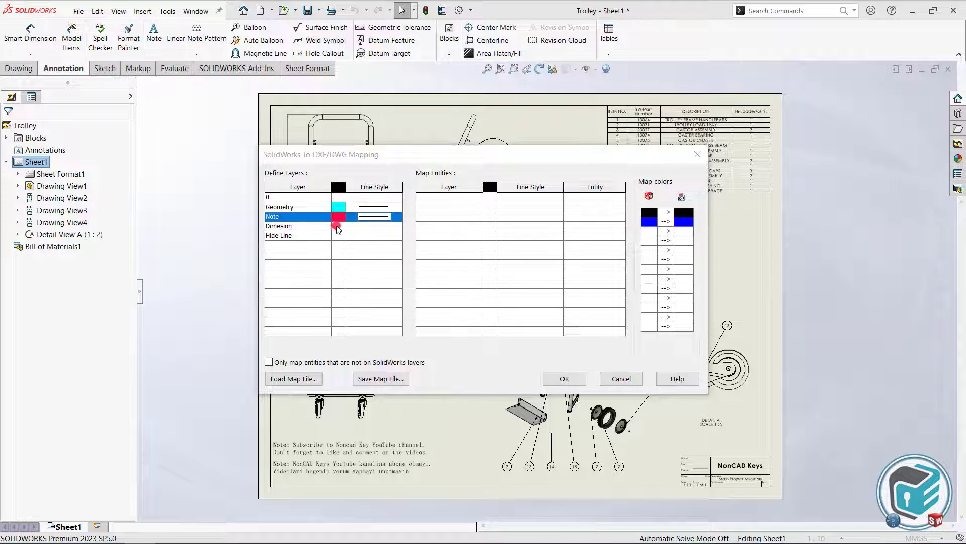
Step: Make the Dimesion layer blue with a solid line style
{"action": "left_click", "coordinate": [435, 292]}
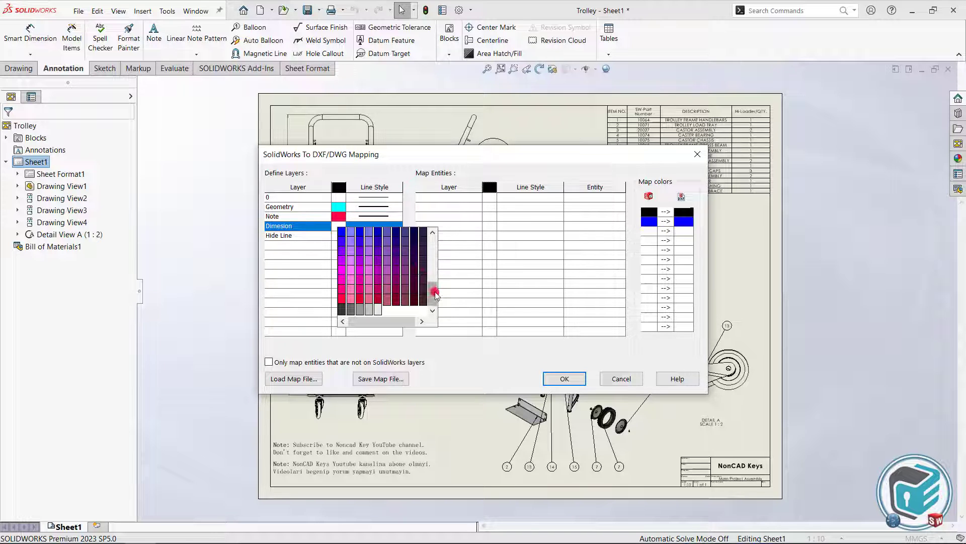
{"action": "left_click_drag", "start_coordinate": [436, 295], "coordinate": [433, 285]}
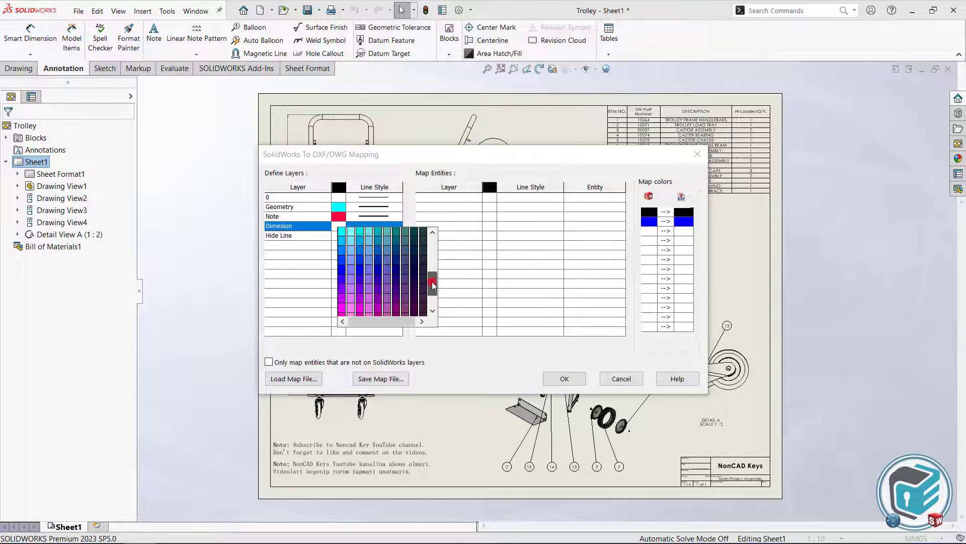
{"action": "left_click", "coordinate": [342, 267]}
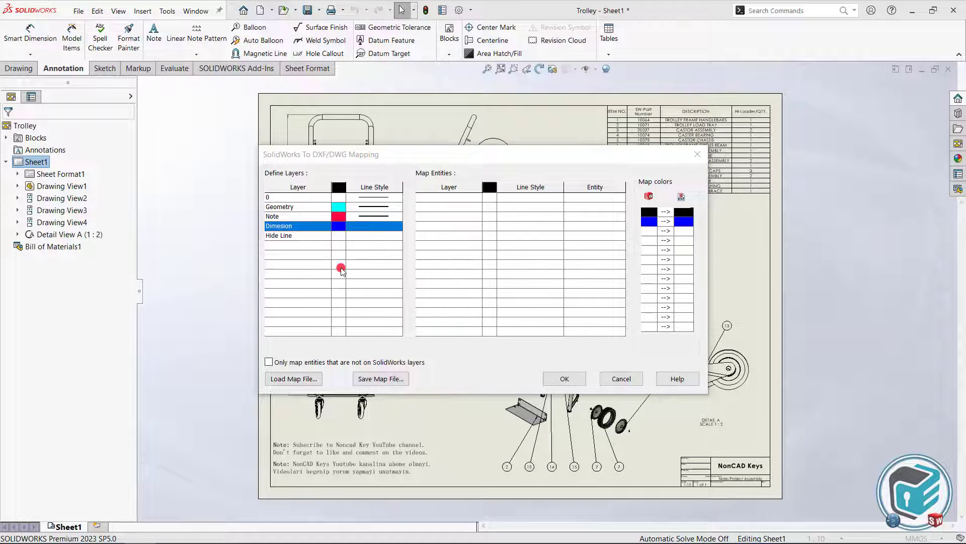
{"action": "left_click", "coordinate": [386, 228]}
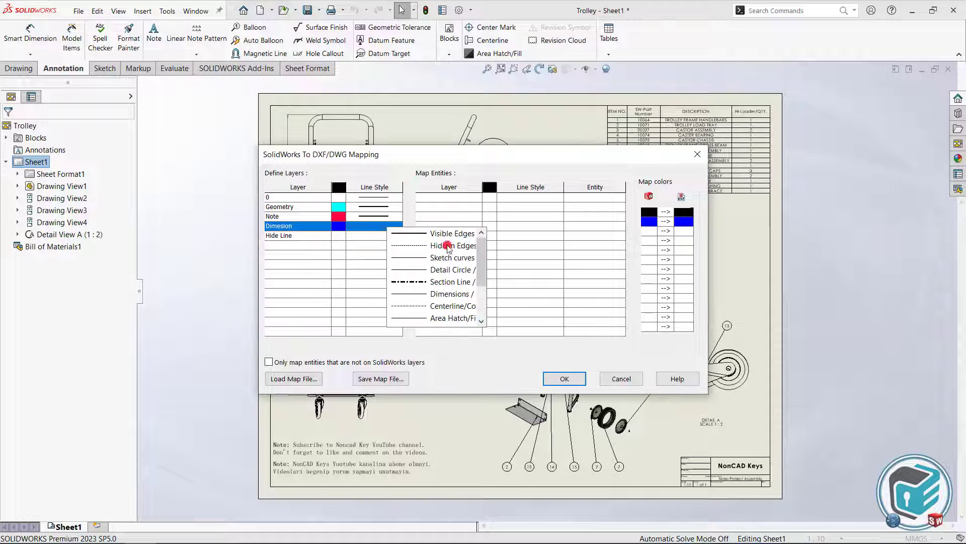
{"action": "left_click", "coordinate": [449, 294]}
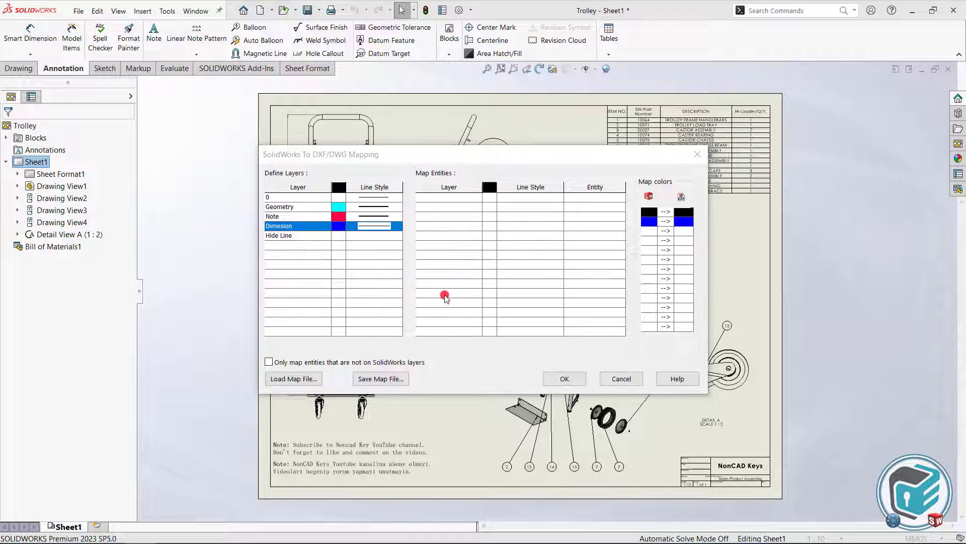
Step: Make the Hide Line layer green with the dashed Hidden Edges style
{"action": "left_click", "coordinate": [338, 236]}
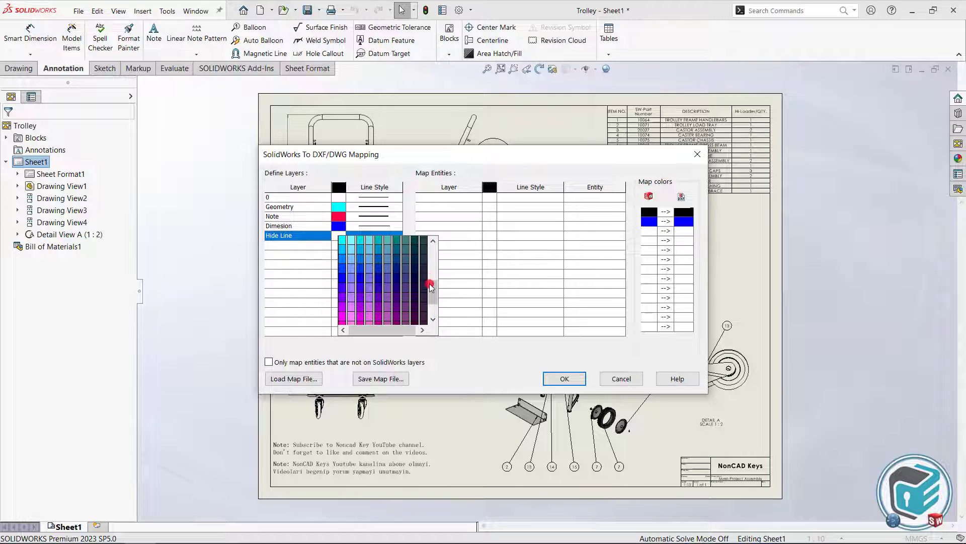
{"action": "left_click_drag", "start_coordinate": [432, 291], "coordinate": [434, 265]}
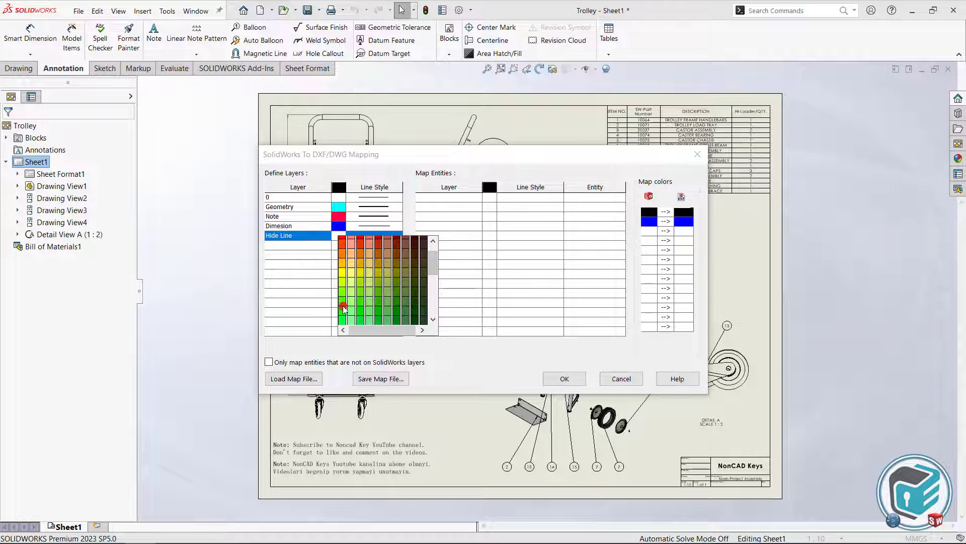
{"action": "left_click", "coordinate": [343, 304]}
{"action": "left_click", "coordinate": [393, 237]}
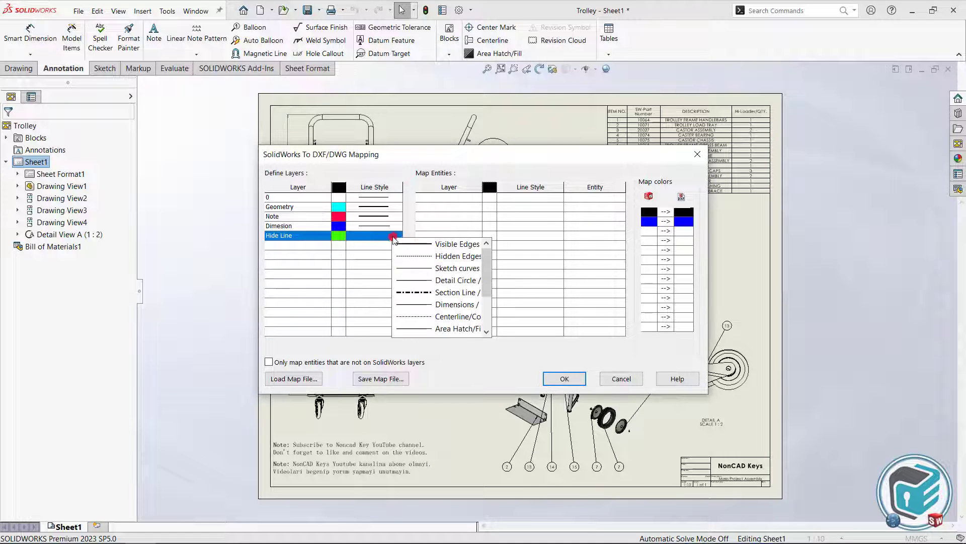
{"action": "left_click", "coordinate": [450, 257]}
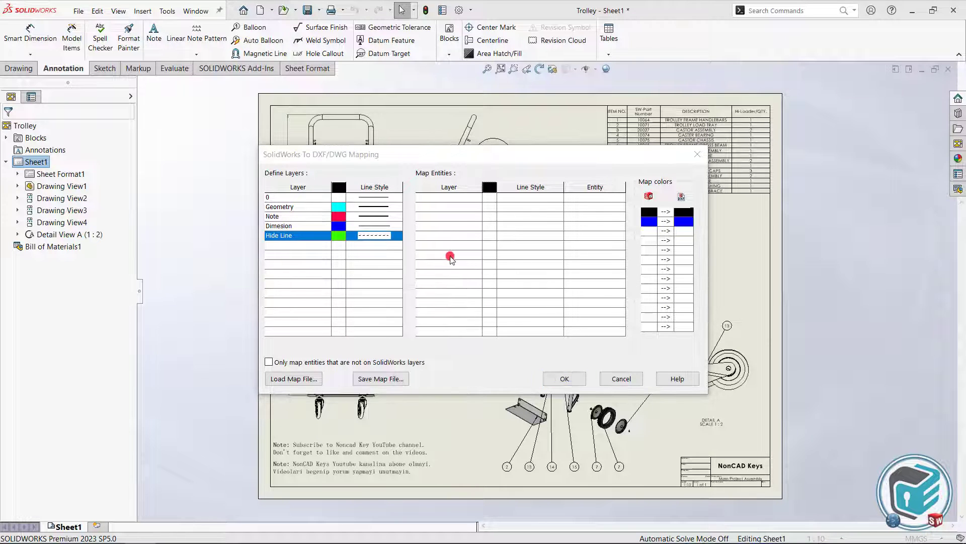
Step: Map Geometry entities to the Geometry layer and Notes to the Note layer, BYLAYER
{"action": "left_click", "coordinate": [450, 198]}
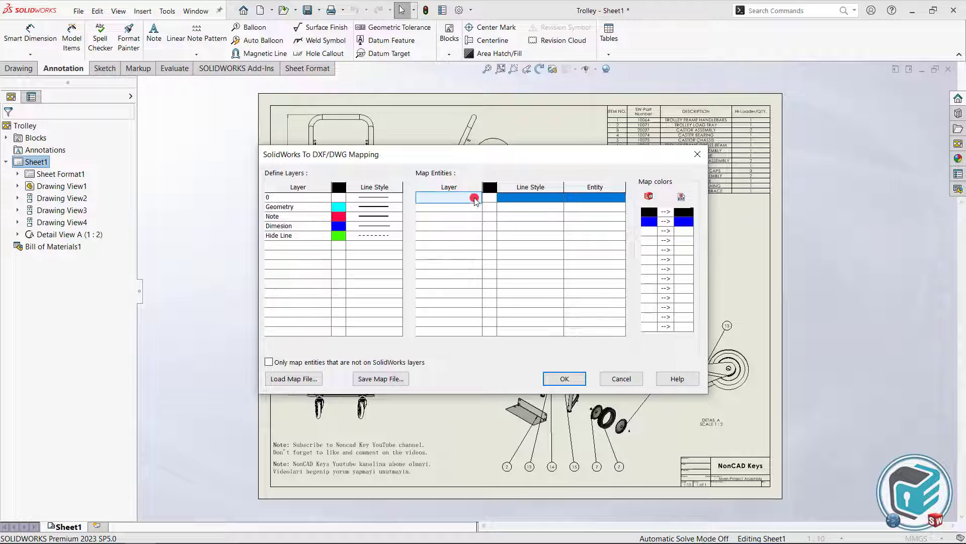
{"action": "left_click", "coordinate": [475, 198]}
{"action": "left_click", "coordinate": [437, 217]}
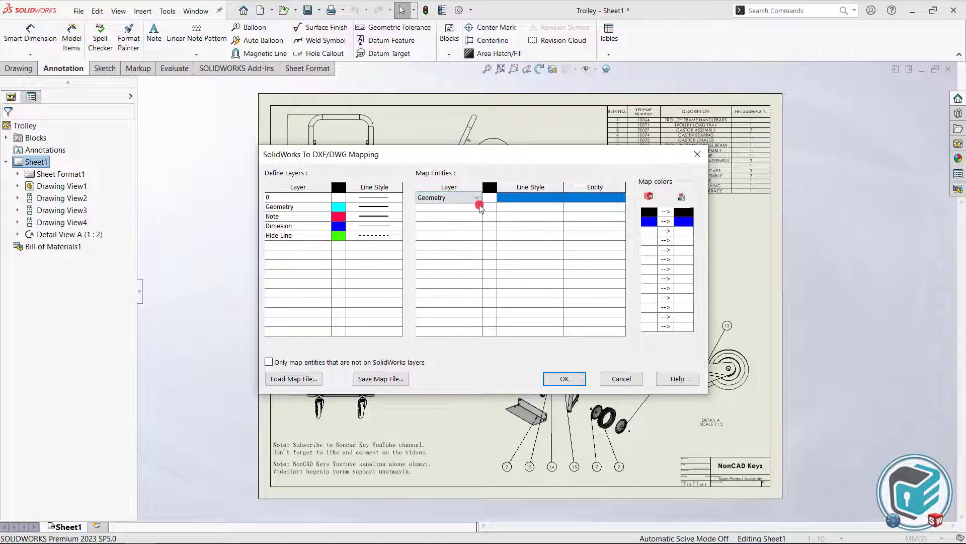
{"action": "left_click", "coordinate": [576, 198]}
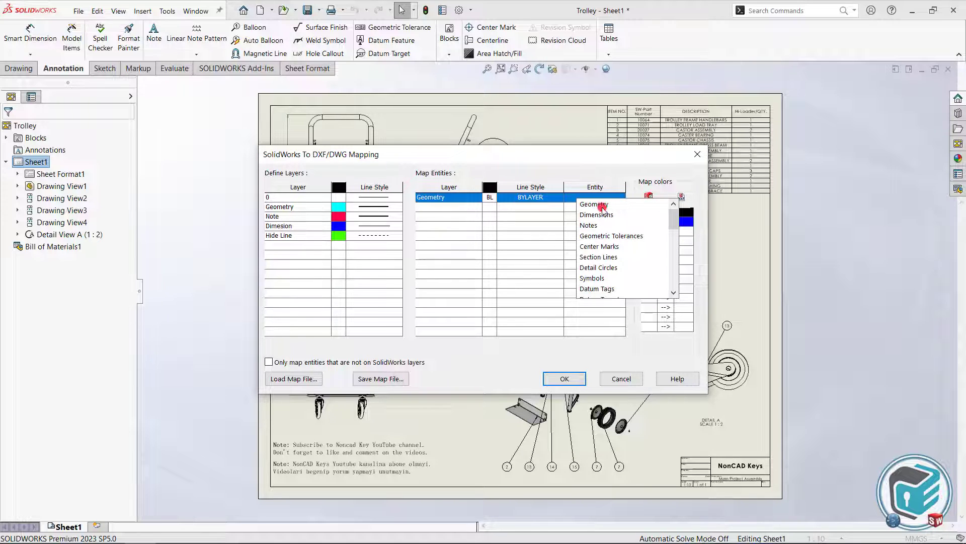
{"action": "left_click", "coordinate": [598, 206]}
{"action": "left_click", "coordinate": [448, 207]}
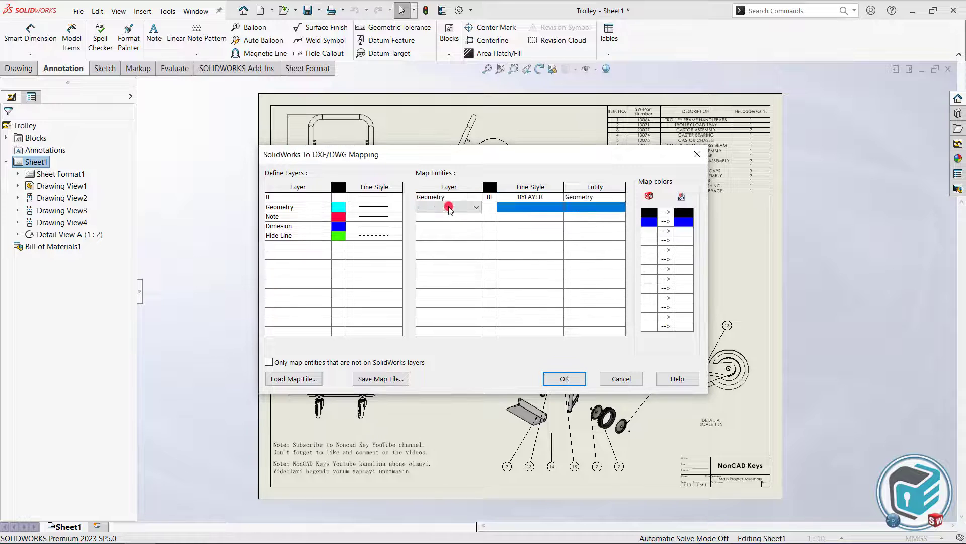
{"action": "left_click", "coordinate": [476, 208]}
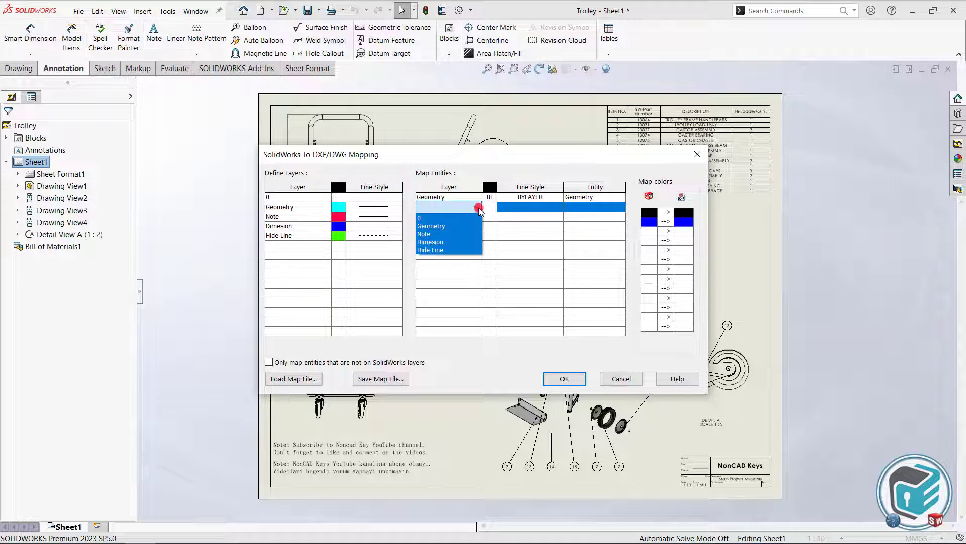
{"action": "left_click", "coordinate": [432, 234]}
{"action": "left_click", "coordinate": [549, 208]}
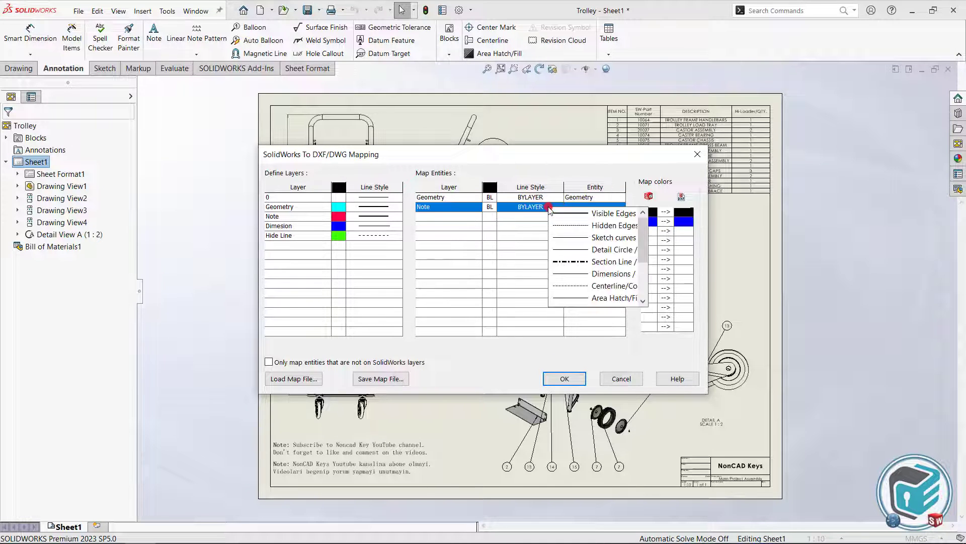
{"action": "left_click", "coordinate": [598, 207]}
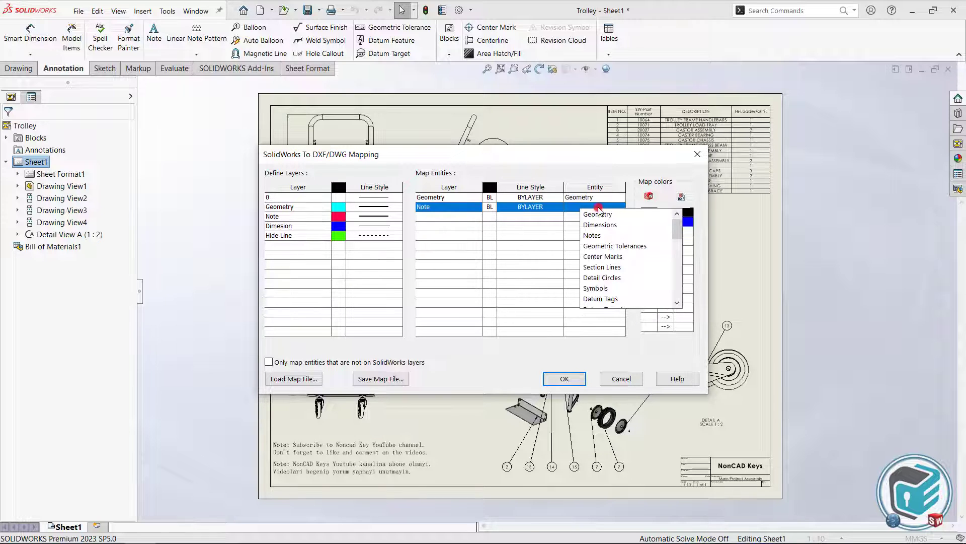
{"action": "left_click", "coordinate": [597, 235]}
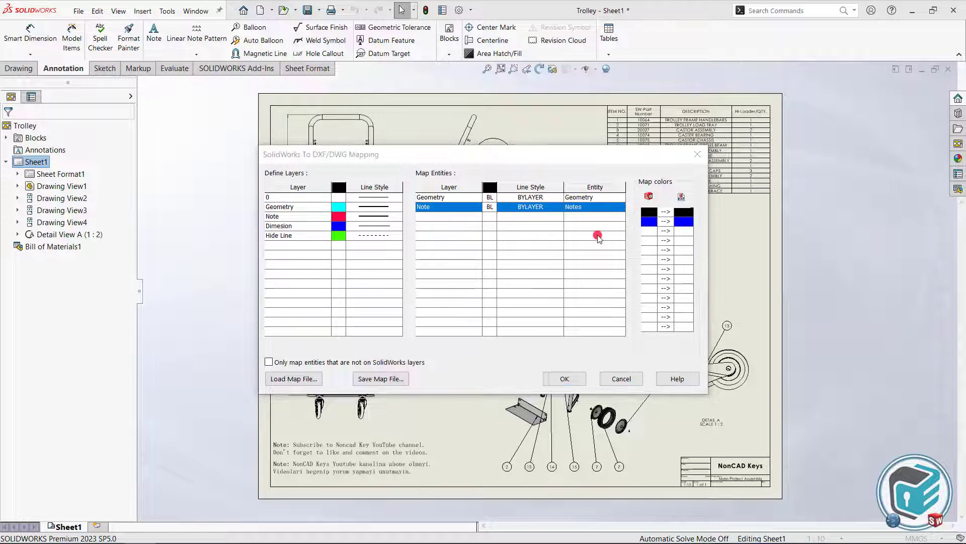
Step: Map Dimensions to the Dimesion layer and Hidden Lines to the Hide Line layer
{"action": "left_click", "coordinate": [475, 219]}
{"action": "left_click", "coordinate": [471, 220]}
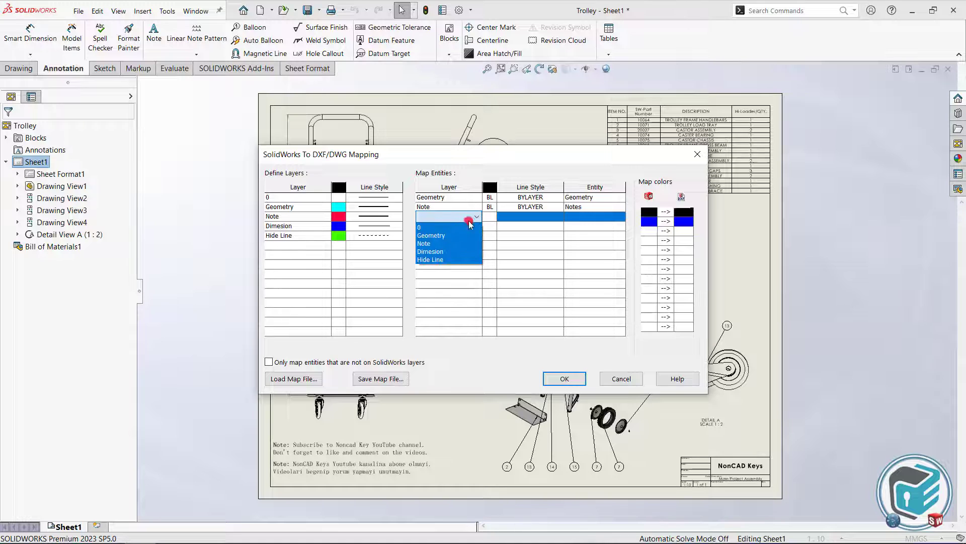
{"action": "left_click", "coordinate": [440, 252]}
{"action": "left_click", "coordinate": [608, 221]}
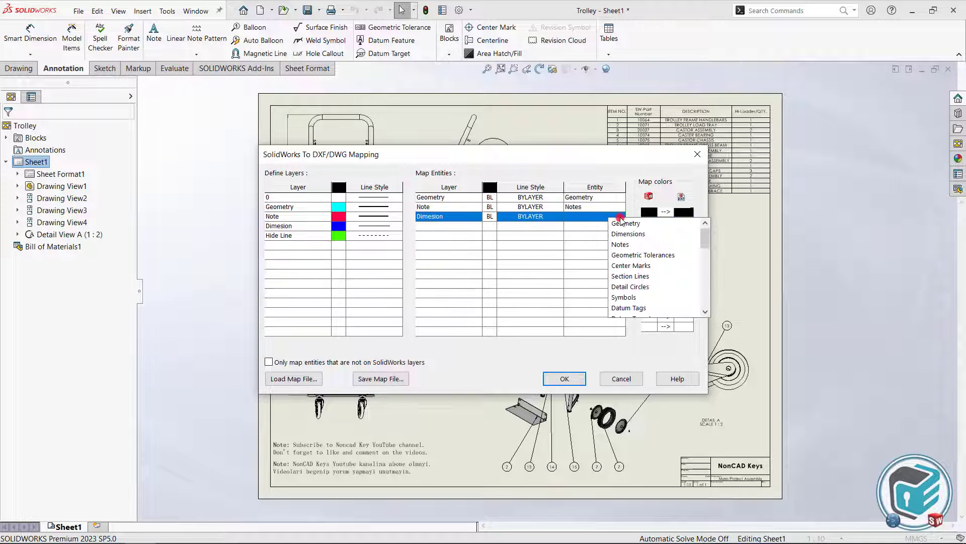
{"action": "mouse_move", "coordinate": [703, 232]}
{"action": "left_mouse_down"}
{"action": "mouse_move", "coordinate": [706, 309]}
{"action": "mouse_move", "coordinate": [705, 234]}
{"action": "left_mouse_up"}
{"action": "left_click", "coordinate": [634, 234]}
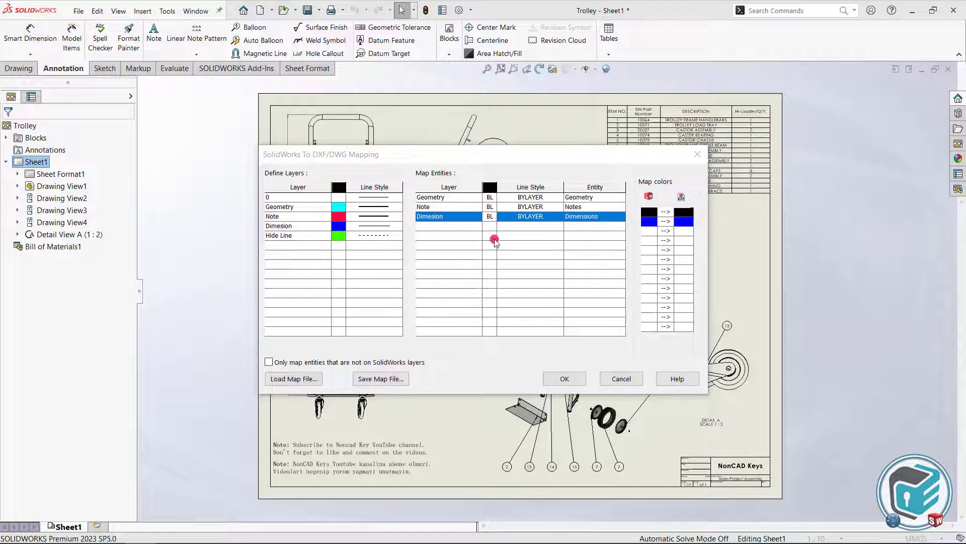
{"action": "left_click", "coordinate": [453, 229]}
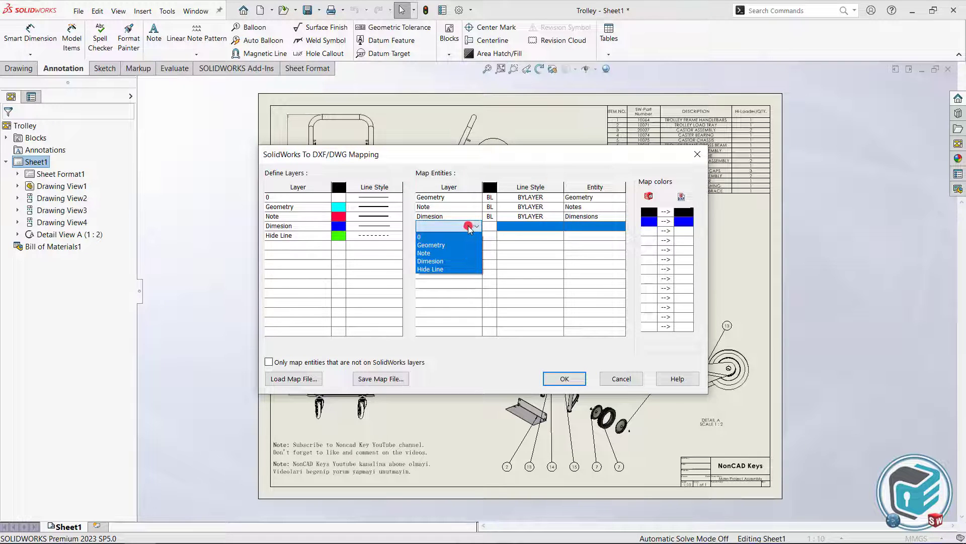
{"action": "left_click", "coordinate": [441, 269]}
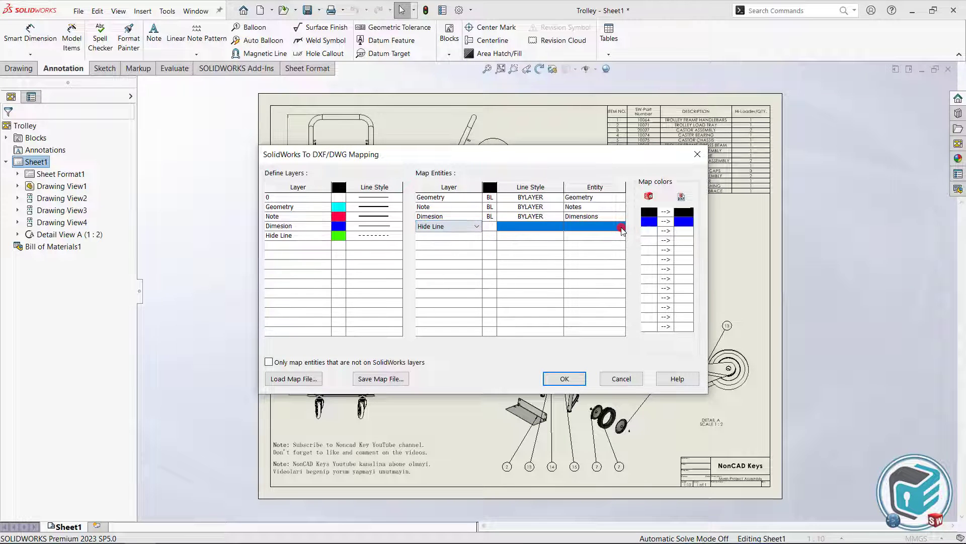
{"action": "left_click", "coordinate": [622, 230]}
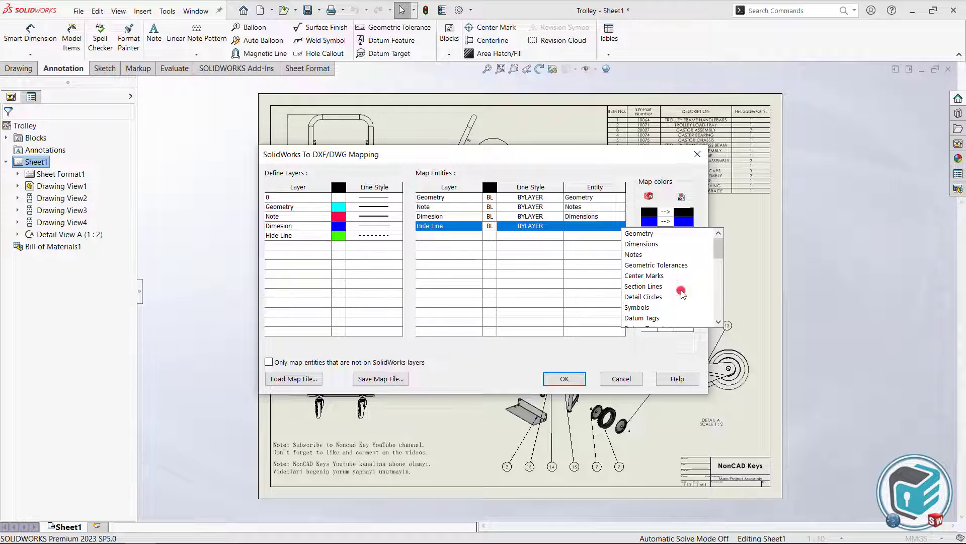
{"action": "left_click_drag", "start_coordinate": [719, 247], "coordinate": [720, 283]}
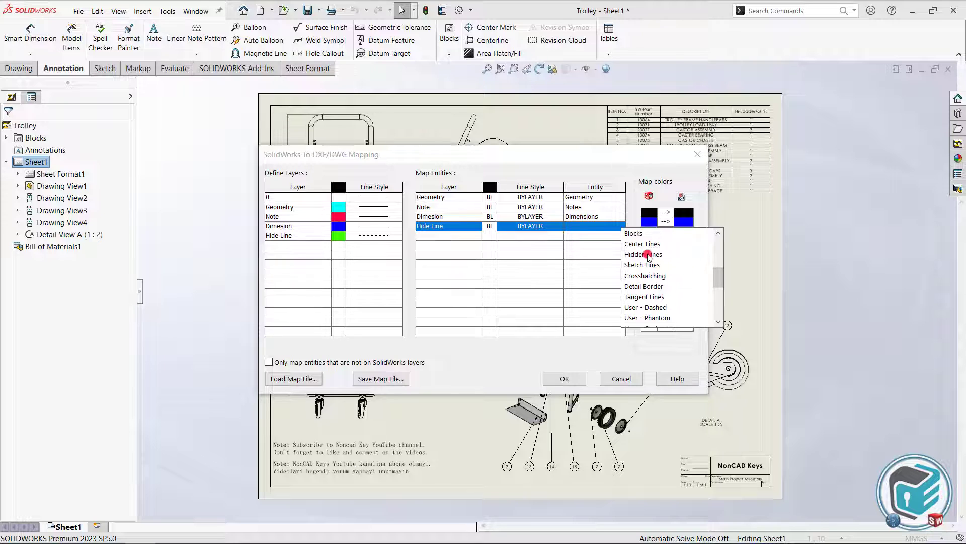
{"action": "left_click", "coordinate": [649, 255]}
{"action": "left_click", "coordinate": [282, 245]}
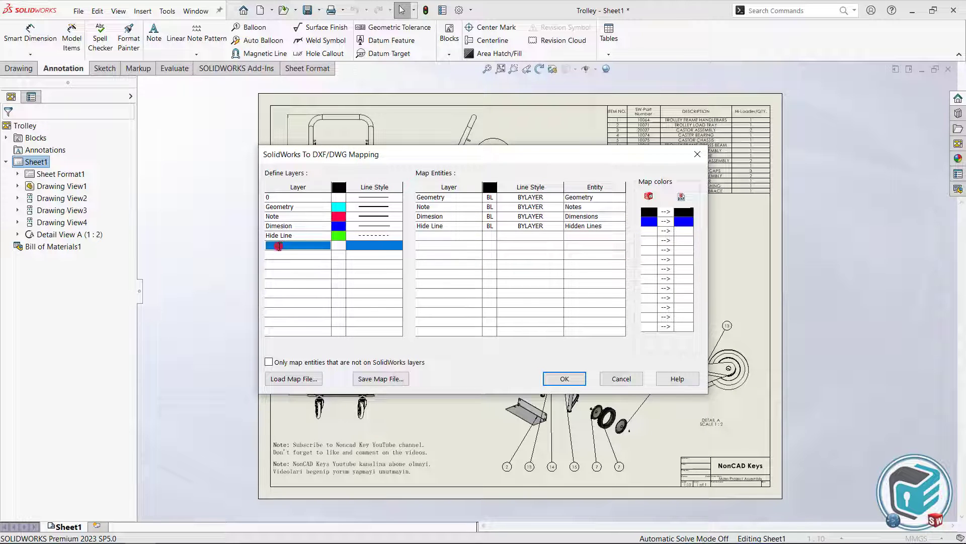
Step: Define a BOM layer coloured yellow with a solid line style
{"action": "key", "text": "Caps_Lock"}
{"action": "type", "text": "BO"}
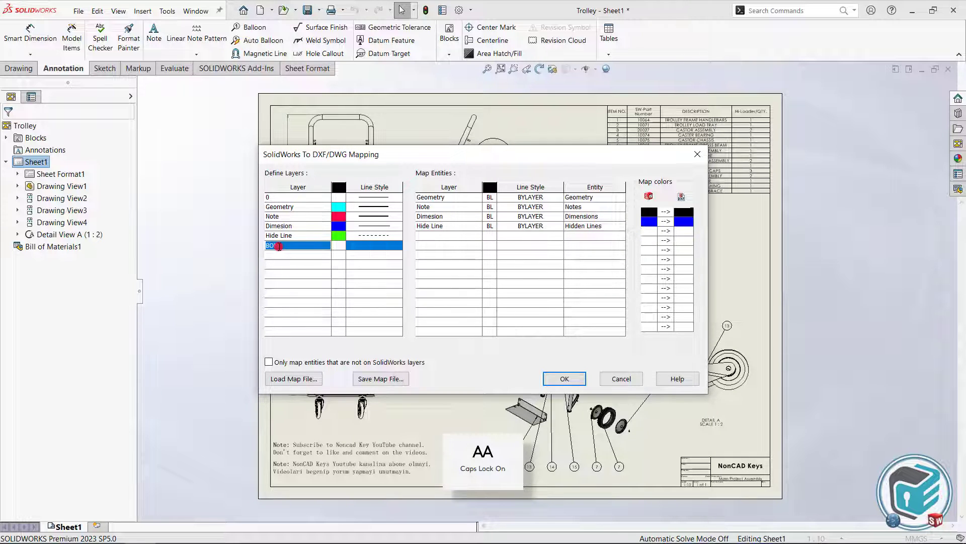
{"action": "type", "text": "M"}
{"action": "left_click", "coordinate": [339, 245]}
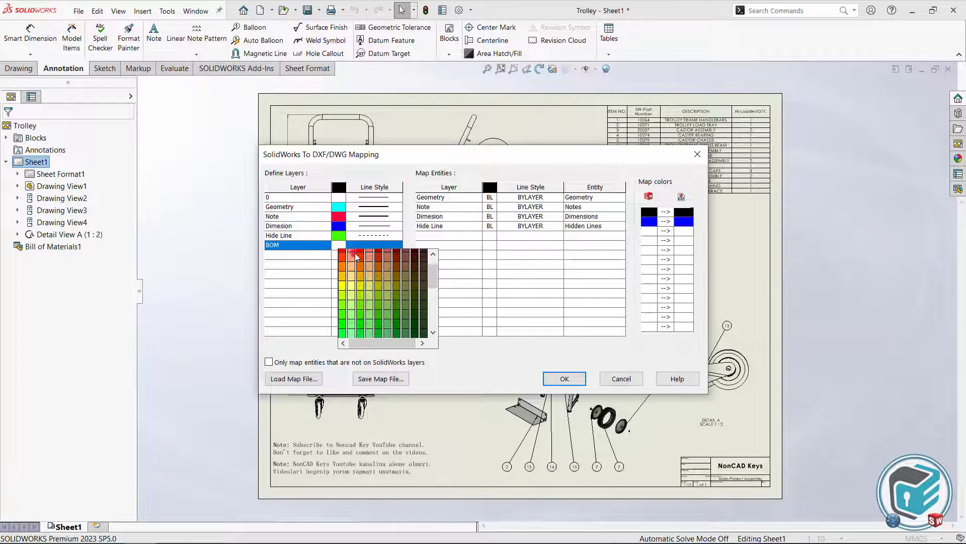
{"action": "left_click", "coordinate": [344, 287]}
{"action": "left_click", "coordinate": [389, 252]}
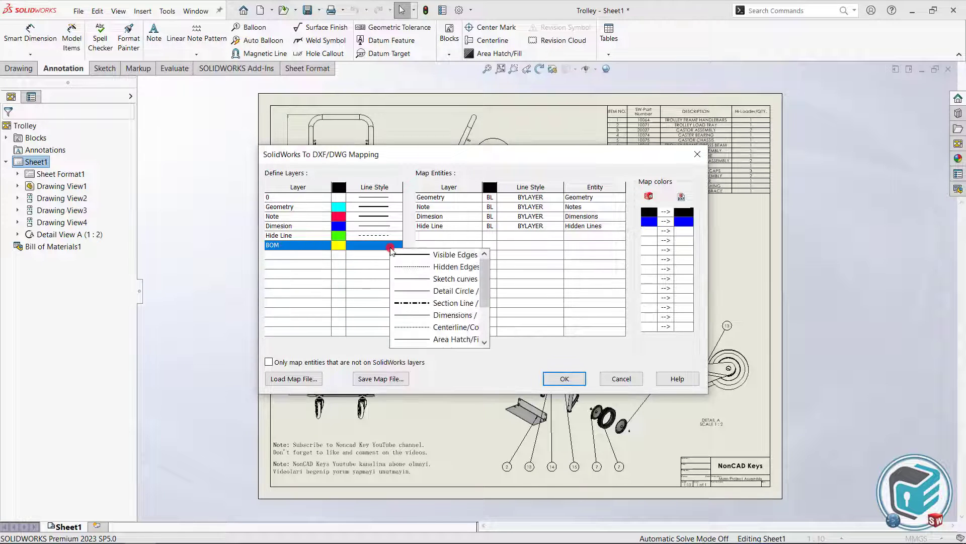
{"action": "left_click_drag", "start_coordinate": [484, 276], "coordinate": [486, 283]}
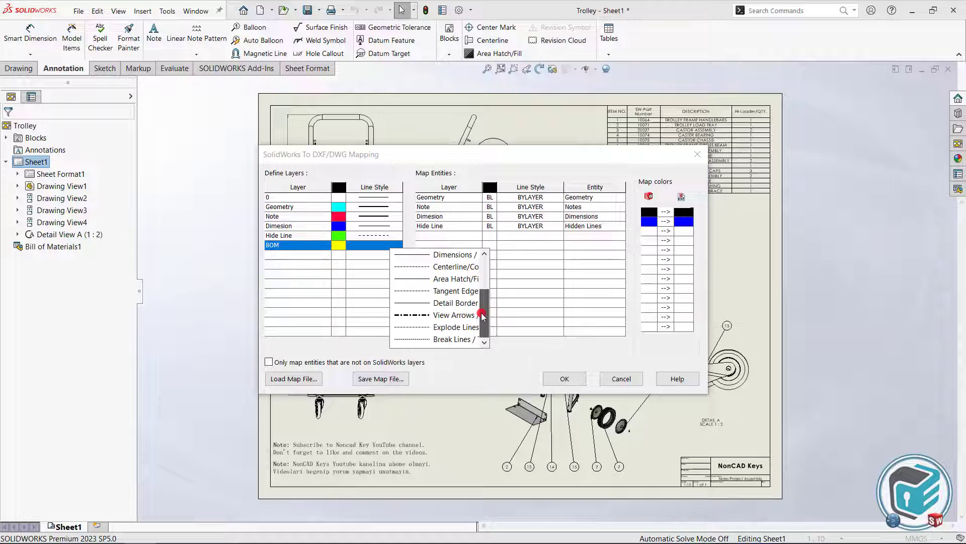
{"action": "scroll", "coordinate": [470, 264], "scroll_direction": "up", "scroll_amount": 2}
{"action": "left_click", "coordinate": [400, 254]}
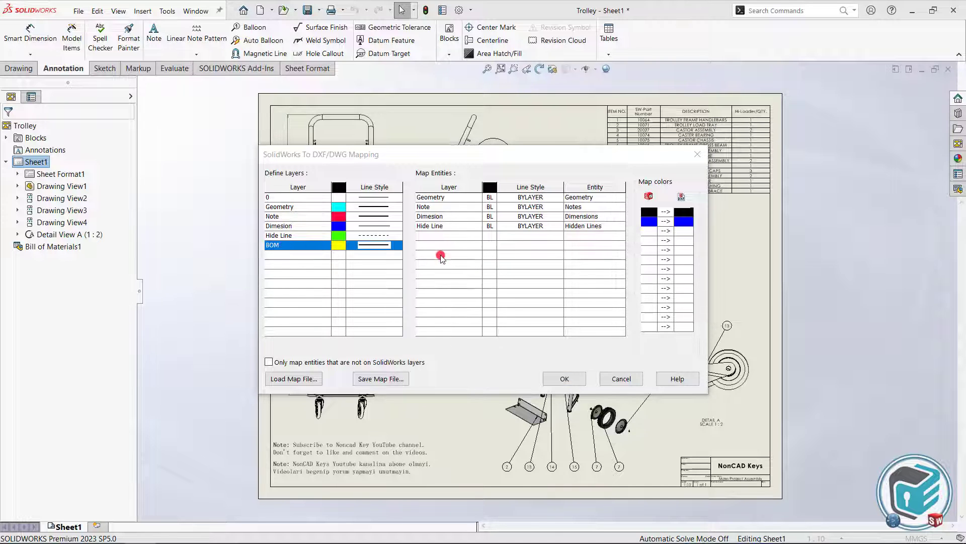
Step: Add a mapping row sending Bill of Materials entities to the BOM layer
{"action": "left_click", "coordinate": [460, 238]}
{"action": "left_click", "coordinate": [469, 237]}
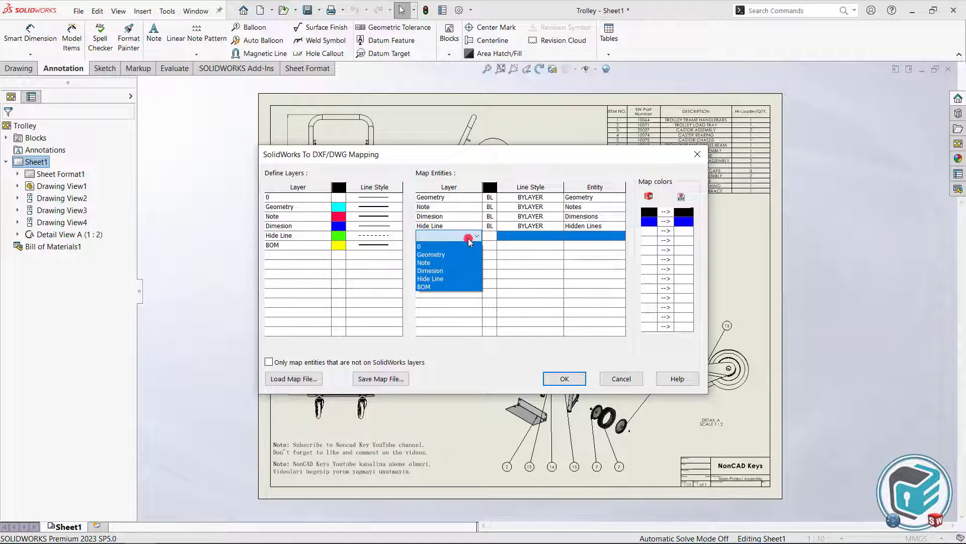
{"action": "left_click", "coordinate": [427, 287]}
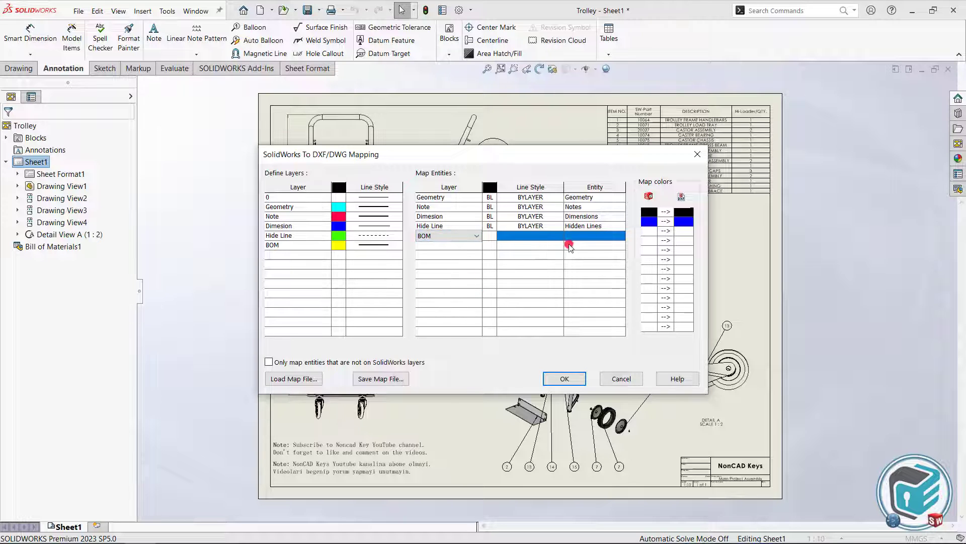
{"action": "left_click", "coordinate": [590, 236]}
{"action": "mouse_move", "coordinate": [690, 292]}
{"action": "left_mouse_down"}
{"action": "mouse_move", "coordinate": [689, 300]}
{"action": "mouse_move", "coordinate": [689, 272]}
{"action": "left_mouse_up"}
{"action": "left_click", "coordinate": [615, 296]}
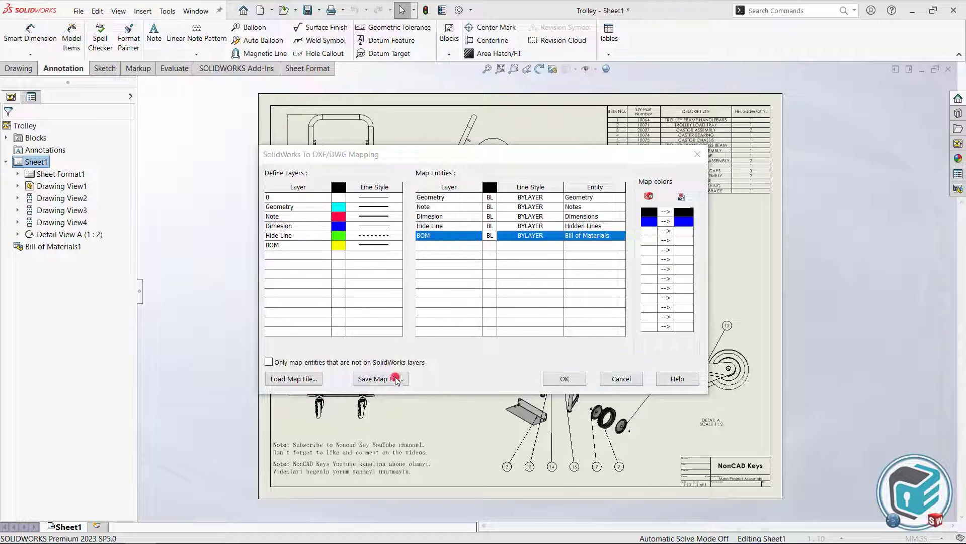
Step: Save the layer mapping as map file DWG_Custom_Map under C:\DWG SAVE and confirm it
{"action": "left_click", "coordinate": [376, 379]}
{"action": "type", "text": "DWG_C"}
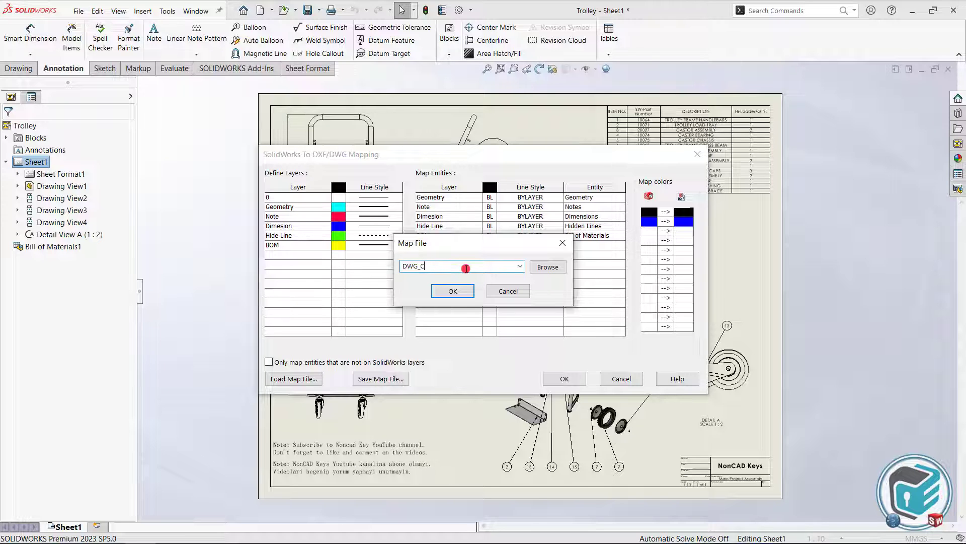
{"action": "key", "text": "Caps_Lock"}
{"action": "type", "text": "ustom_"}
{"action": "key", "text": "Caps_Lock"}
{"action": "type", "text": "Map"}
{"action": "double_click", "coordinate": [462, 268]}
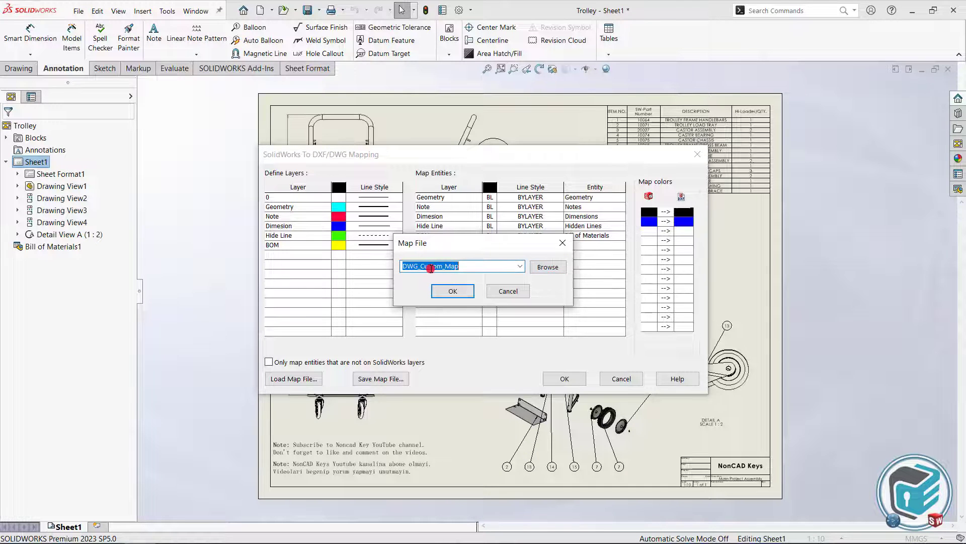
{"action": "left_click", "coordinate": [551, 268]}
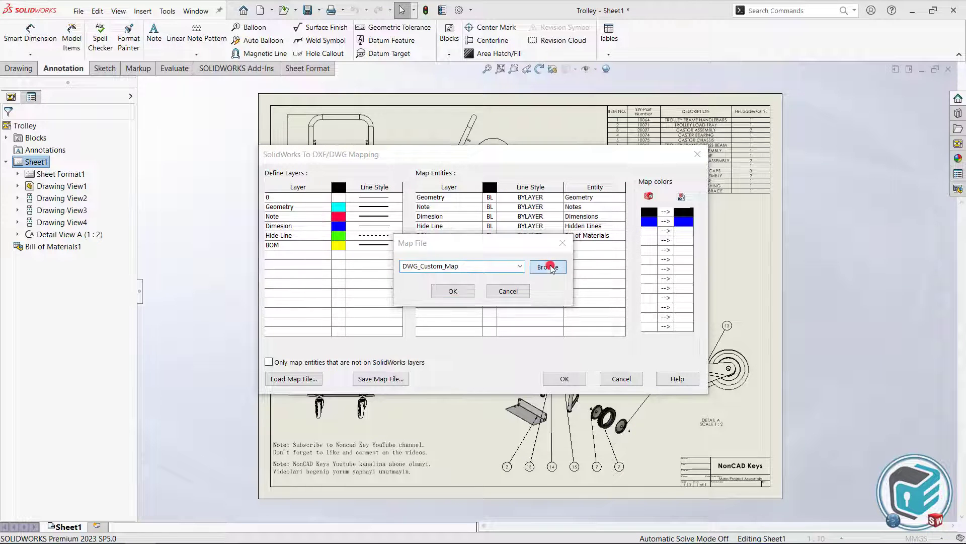
{"action": "left_click", "coordinate": [361, 342]}
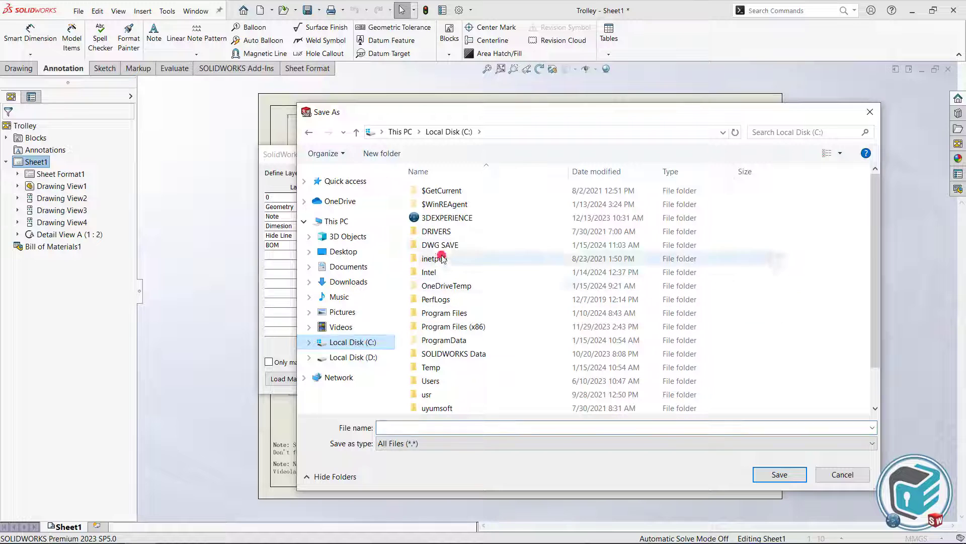
{"action": "double_click", "coordinate": [439, 245]}
{"action": "left_click", "coordinate": [414, 427]}
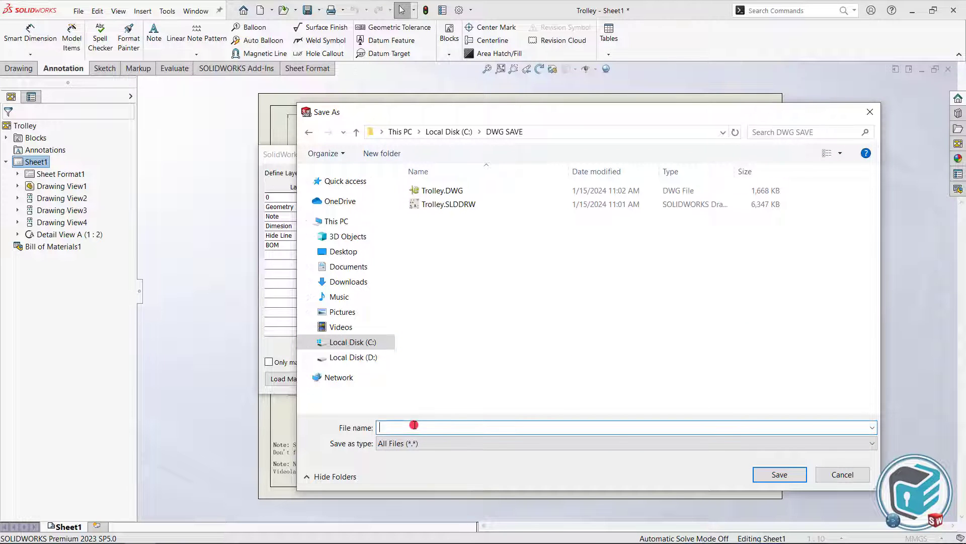
{"action": "type", "text": "DWG_Custom_Map"}
{"action": "left_click", "coordinate": [774, 474]}
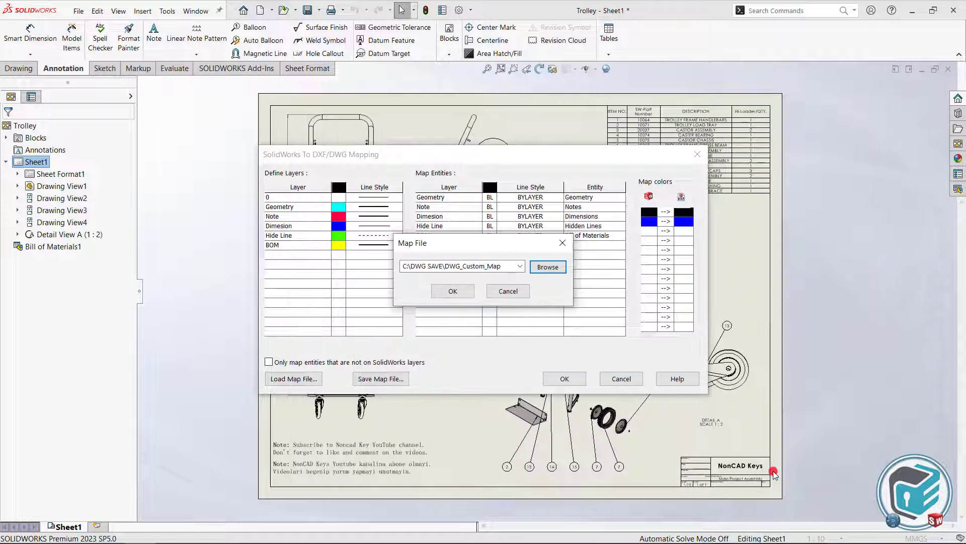
{"action": "left_click", "coordinate": [452, 290]}
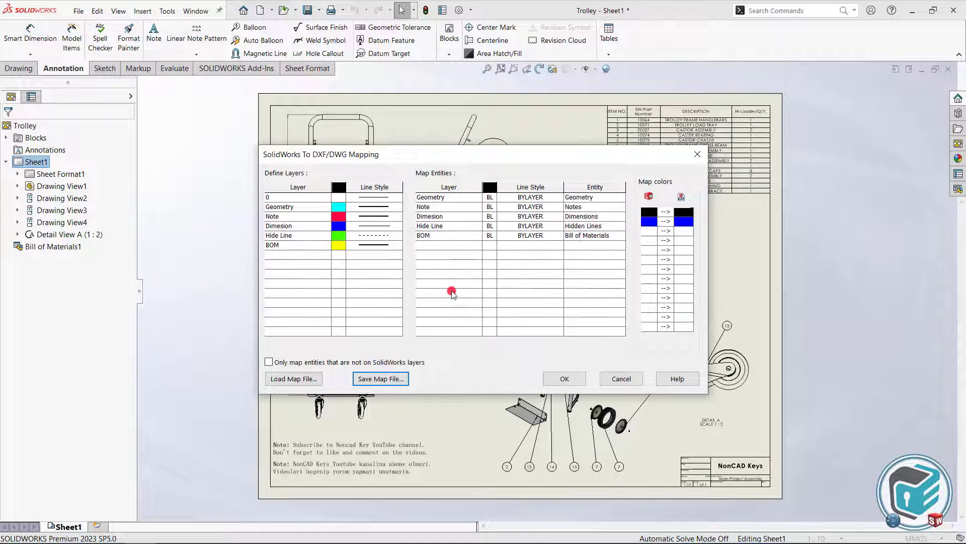
Step: Apply the mapping to export Trolley_Custom Map.DWG and select it in C:\DWG SAVE
{"action": "left_click", "coordinate": [563, 379]}
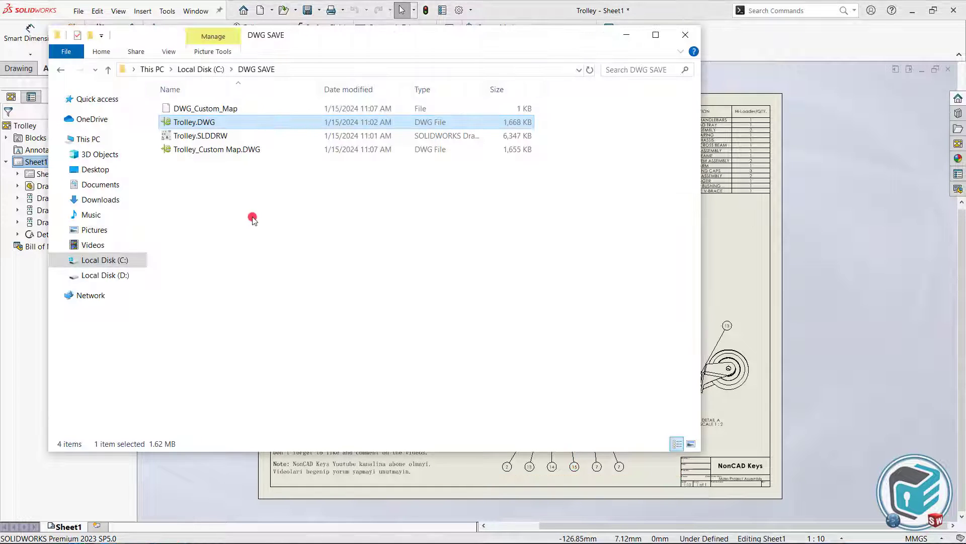
{"action": "left_click", "coordinate": [201, 150]}
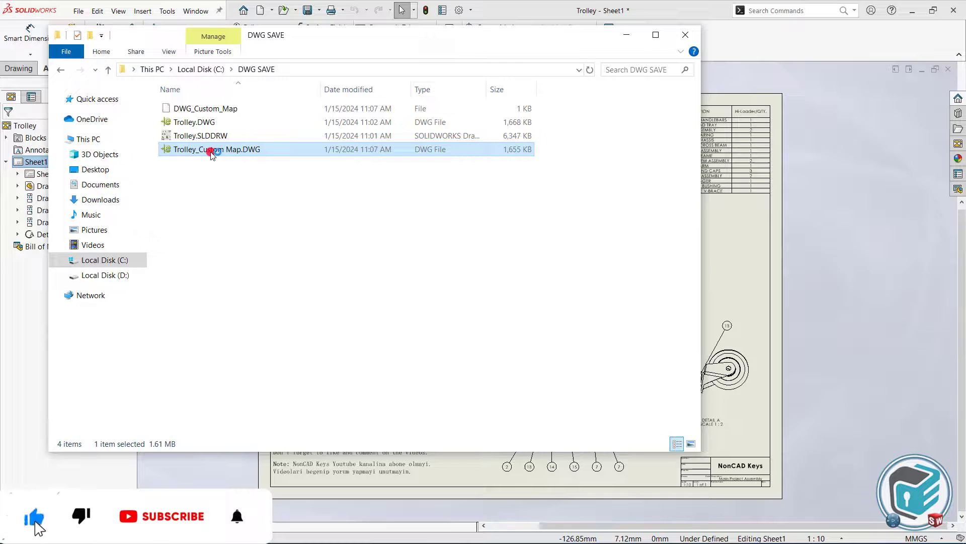
Step: View Trolley_Custom Map.DWG in eDrawings, checking cyan geometry, red notes and yellow BOM
{"action": "double_click", "coordinate": [212, 150]}
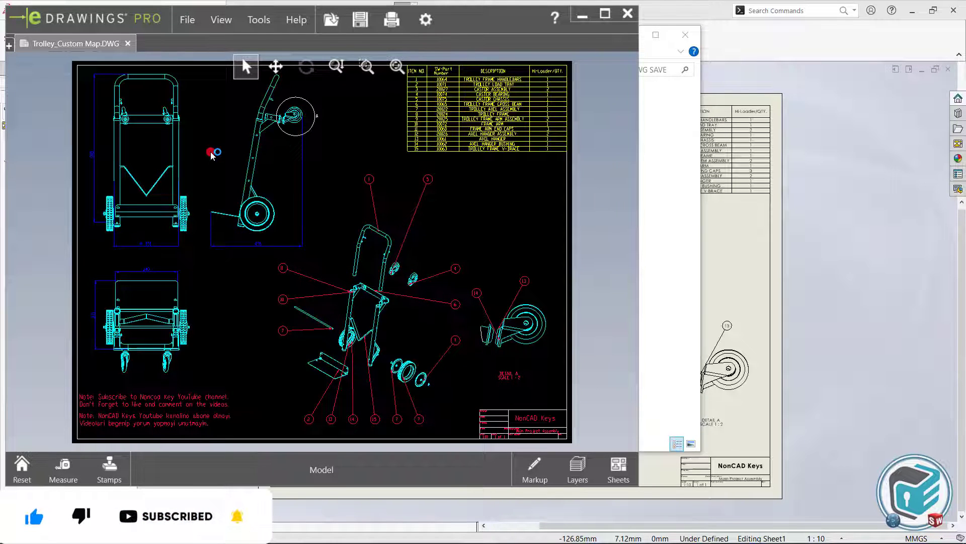
{"action": "scroll", "coordinate": [195, 371], "scroll_direction": "down", "scroll_amount": 3}
{"action": "scroll", "coordinate": [347, 264], "scroll_direction": "up", "scroll_amount": 5}
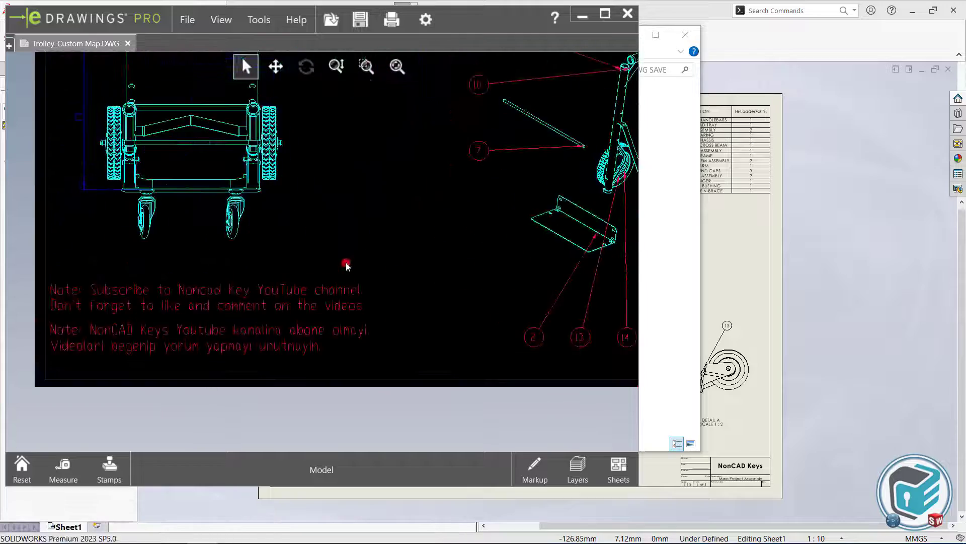
{"action": "scroll", "coordinate": [358, 199], "scroll_direction": "down", "scroll_amount": 2}
{"action": "scroll", "coordinate": [336, 292], "scroll_direction": "down", "scroll_amount": 2}
{"action": "scroll", "coordinate": [293, 364], "scroll_direction": "up", "scroll_amount": 3}
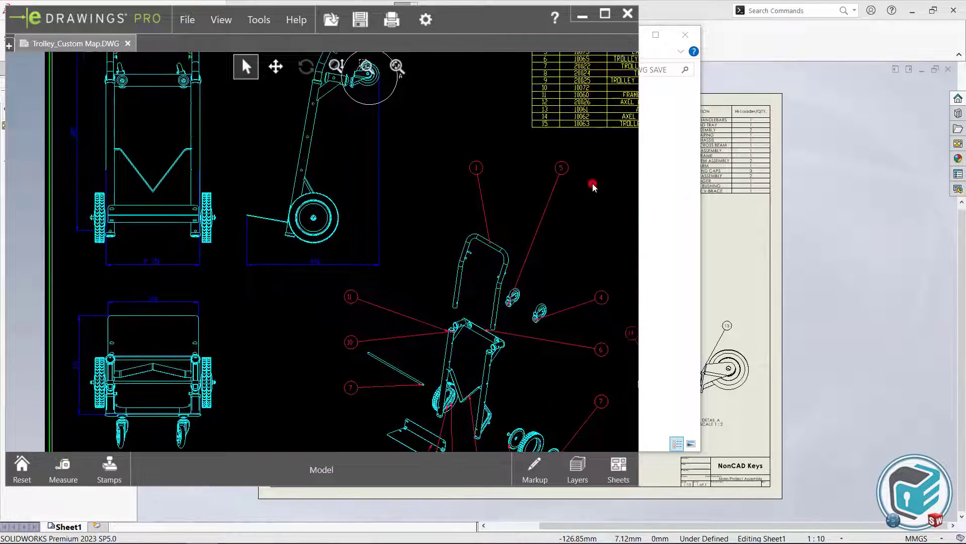
{"action": "mouse_move", "coordinate": [589, 183]}
{"action": "middle_mouse_down"}
{"action": "mouse_move", "coordinate": [468, 263]}
{"action": "mouse_move", "coordinate": [418, 261]}
{"action": "middle_mouse_up"}
{"action": "mouse_move", "coordinate": [413, 188]}
{"action": "middle_mouse_down"}
{"action": "mouse_move", "coordinate": [453, 59]}
{"action": "mouse_move", "coordinate": [442, 53]}
{"action": "mouse_move", "coordinate": [524, 86]}
{"action": "mouse_move", "coordinate": [553, 136]}
{"action": "middle_mouse_up"}
{"action": "scroll", "coordinate": [409, 190], "scroll_direction": "down", "scroll_amount": 2}
{"action": "scroll", "coordinate": [540, 206], "scroll_direction": "down", "scroll_amount": 1}
{"action": "middle_click_drag", "start_coordinate": [539, 206], "coordinate": [528, 220]}
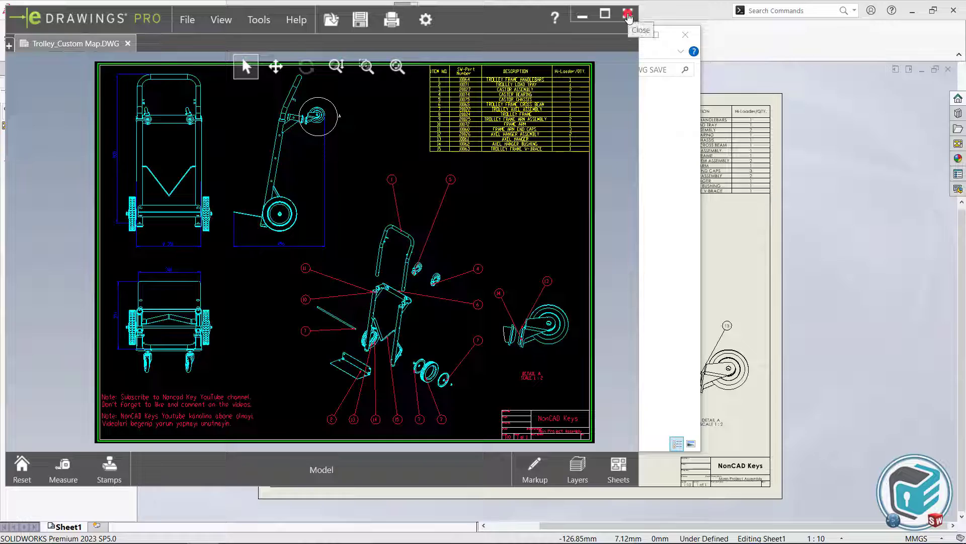
Step: Close eDrawings Pro and File Explorer, leaving the Trolley drawing sheet in SOLIDWORKS
{"action": "left_click", "coordinate": [628, 16]}
{"action": "left_click", "coordinate": [685, 34]}
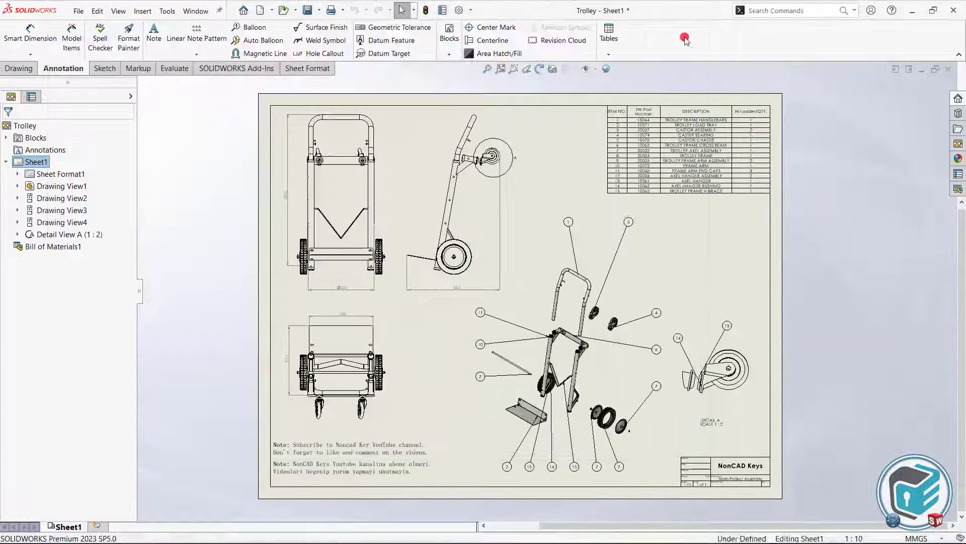